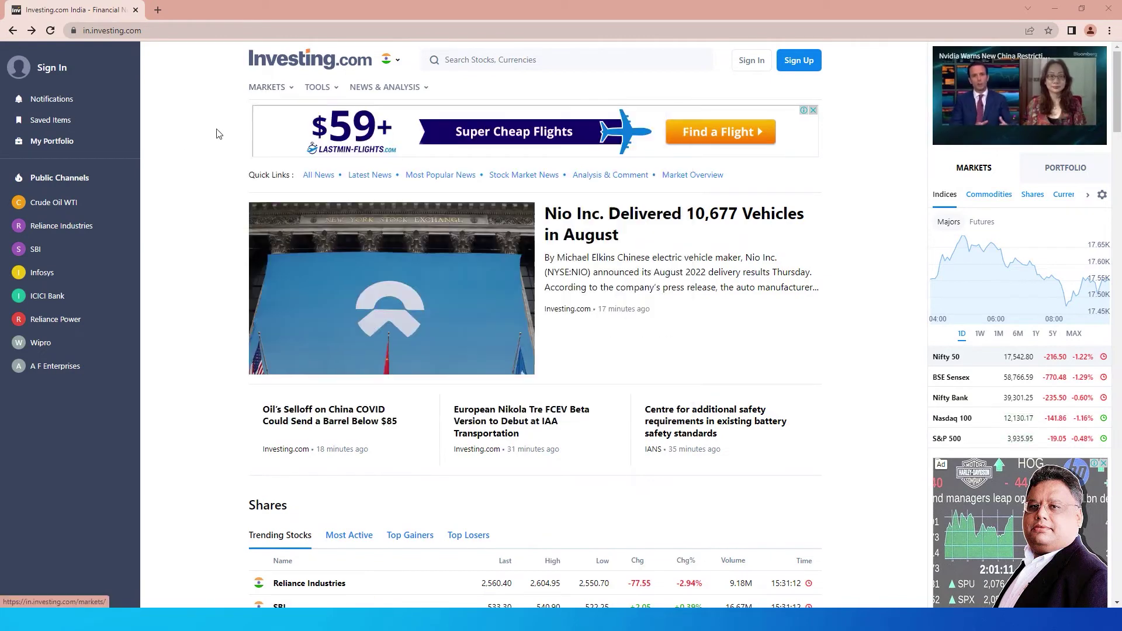
# Step: Open Investing.com's Forex Rates page and browse the Major Pairs table
pyautogui.moveTo(283, 94)
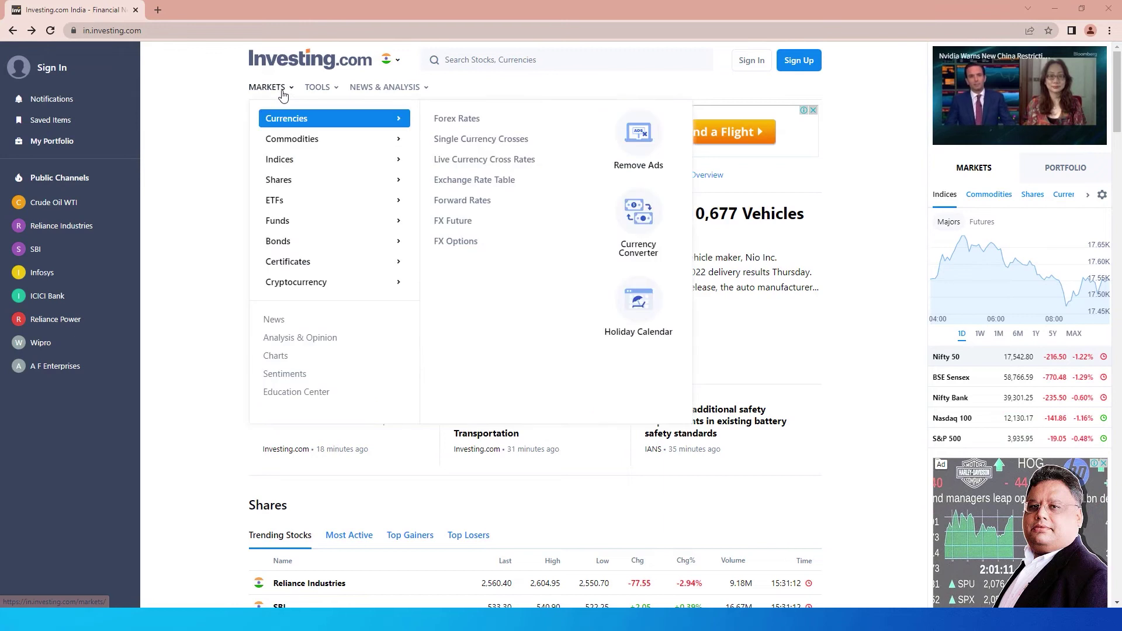
pyautogui.click(464, 120)
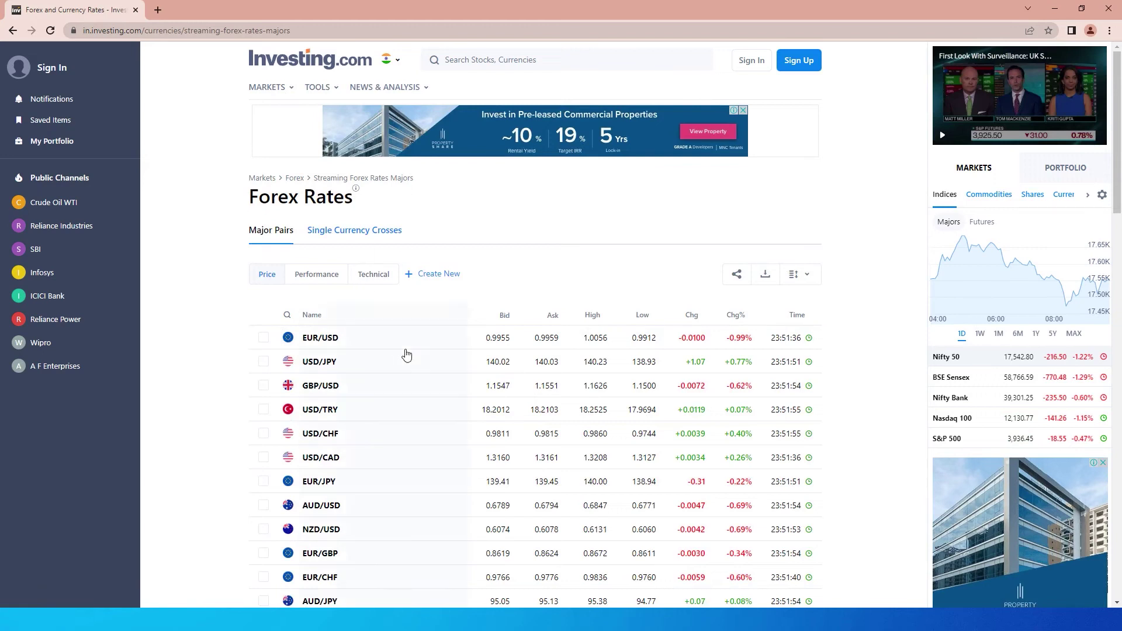
pyautogui.scroll(-2, 526, 329)
pyautogui.scroll(-3, 525, 329)
pyautogui.scroll(5, 525, 331)
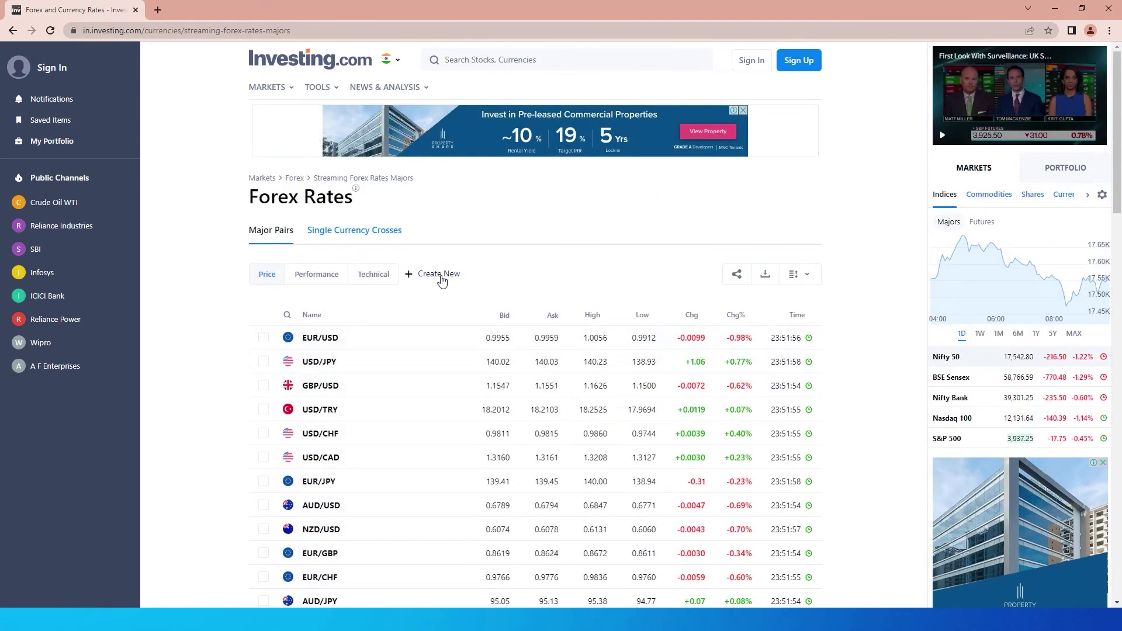
# Step: Try creating a new custom currency list, then scroll back over the rates table
pyautogui.click(442, 281)
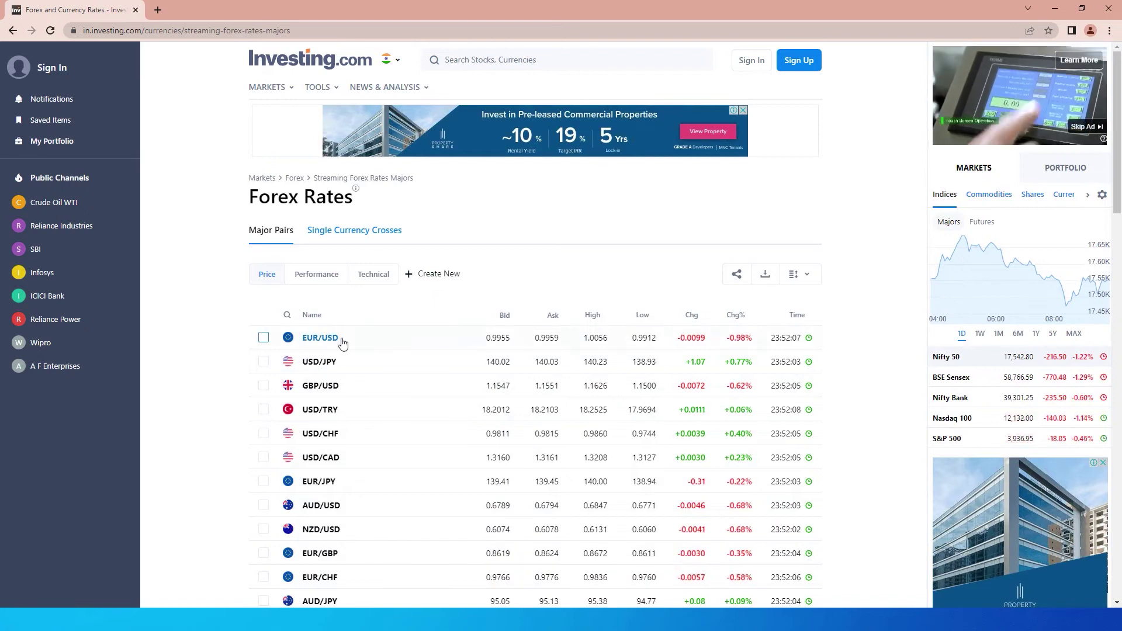
pyautogui.scroll(-5, 345, 342)
pyautogui.scroll(4, 351, 339)
pyautogui.scroll(1, 348, 354)
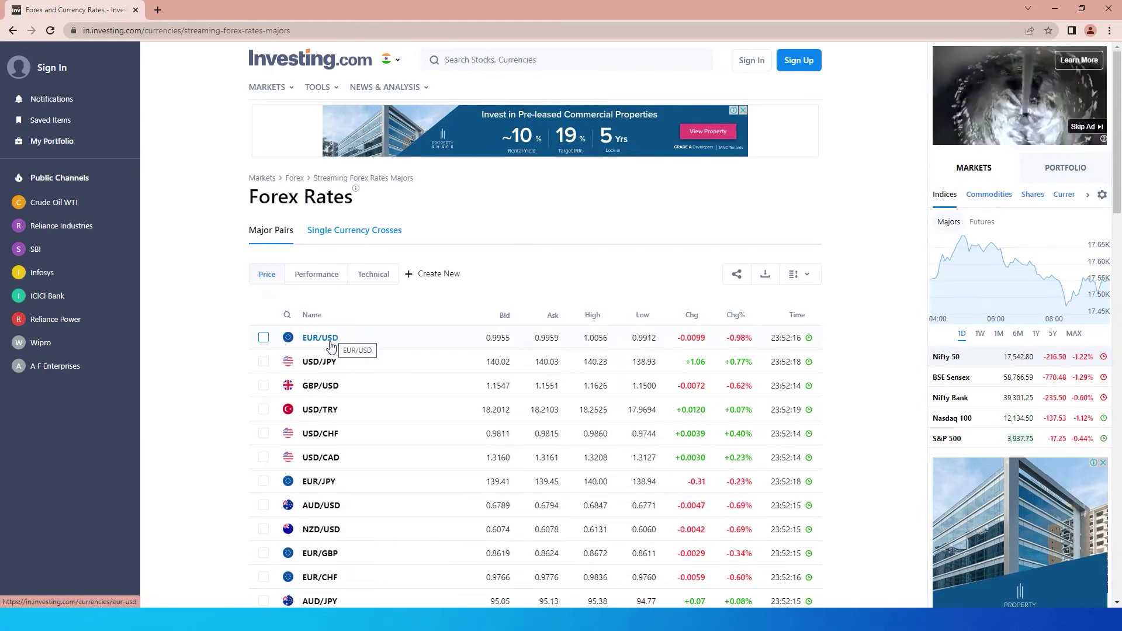
# Step: Open the EUR/USD pair's Historical Data page
pyautogui.click(331, 342)
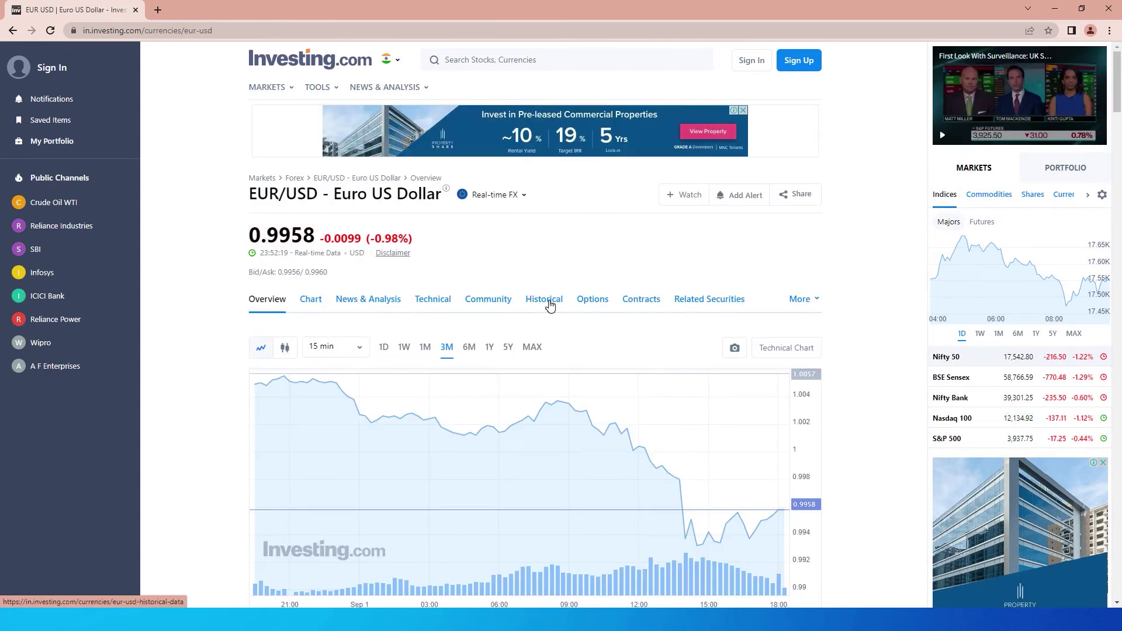
pyautogui.click(550, 304)
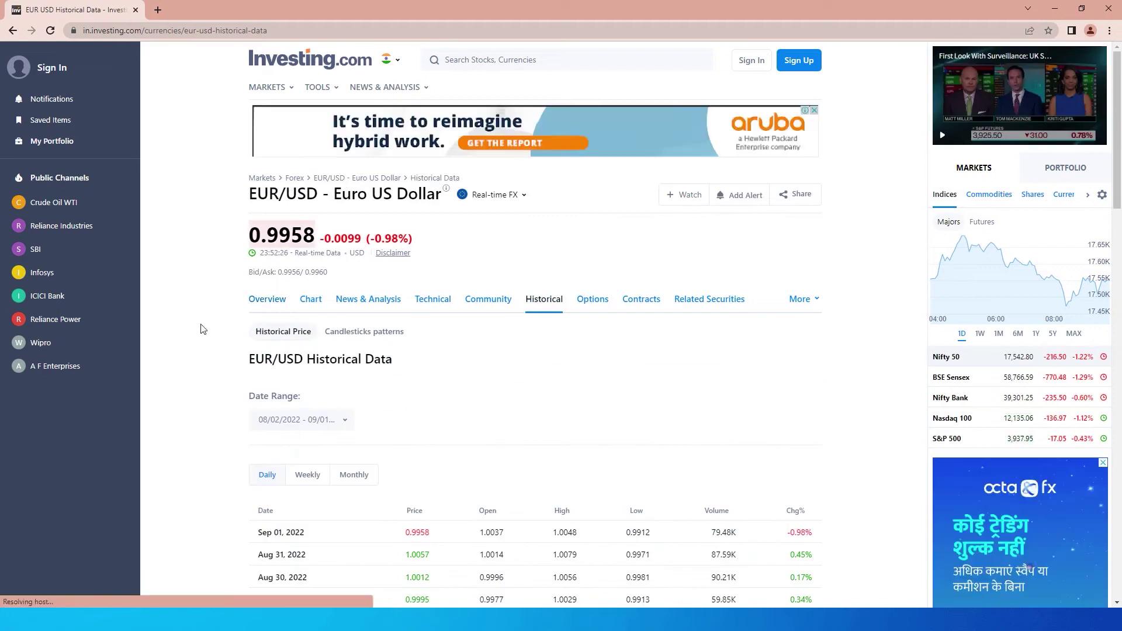
pyautogui.scroll(-4, 205, 331)
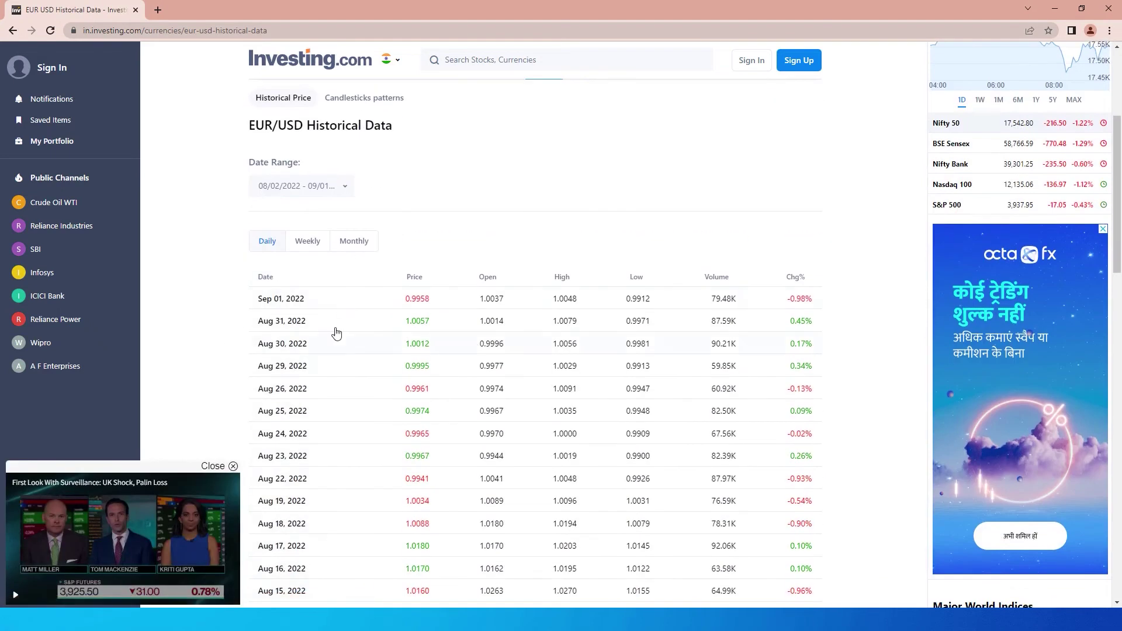
pyautogui.scroll(2, 351, 322)
# Step: Set the From date to 01/02/2012 and apply the range through 09/01/2022
pyautogui.click(345, 303)
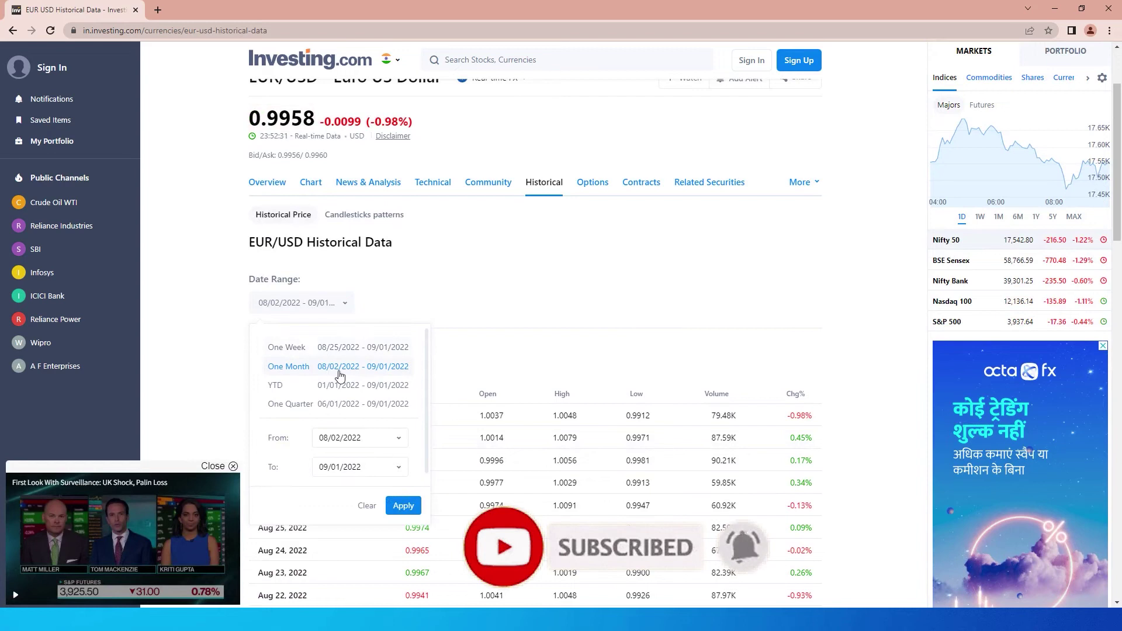
pyautogui.click(368, 442)
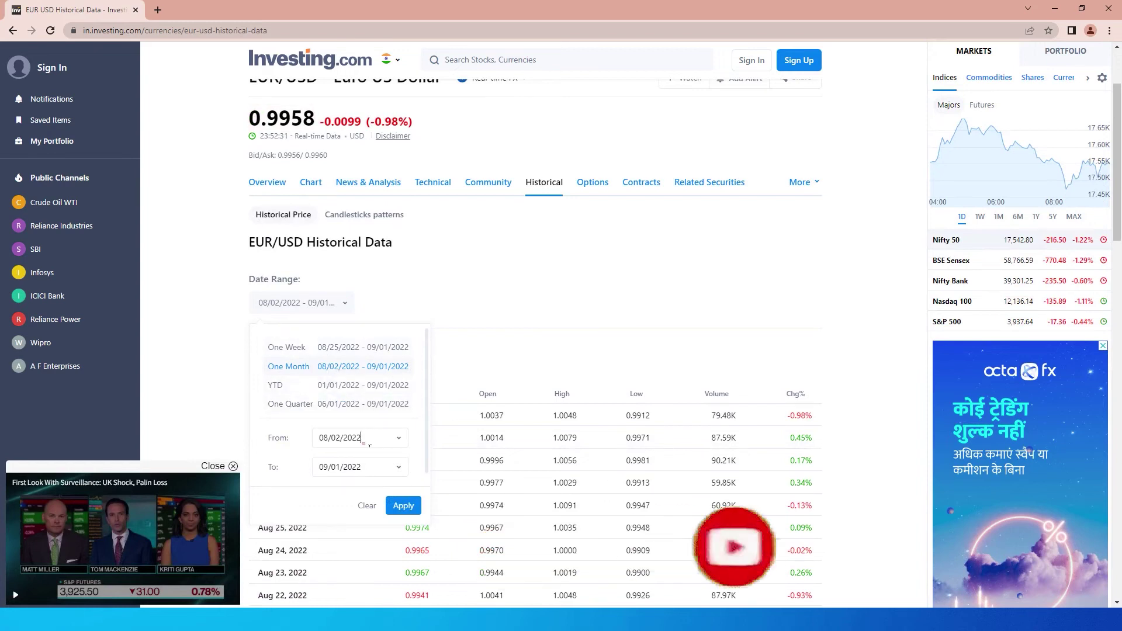
pyautogui.click(400, 441)
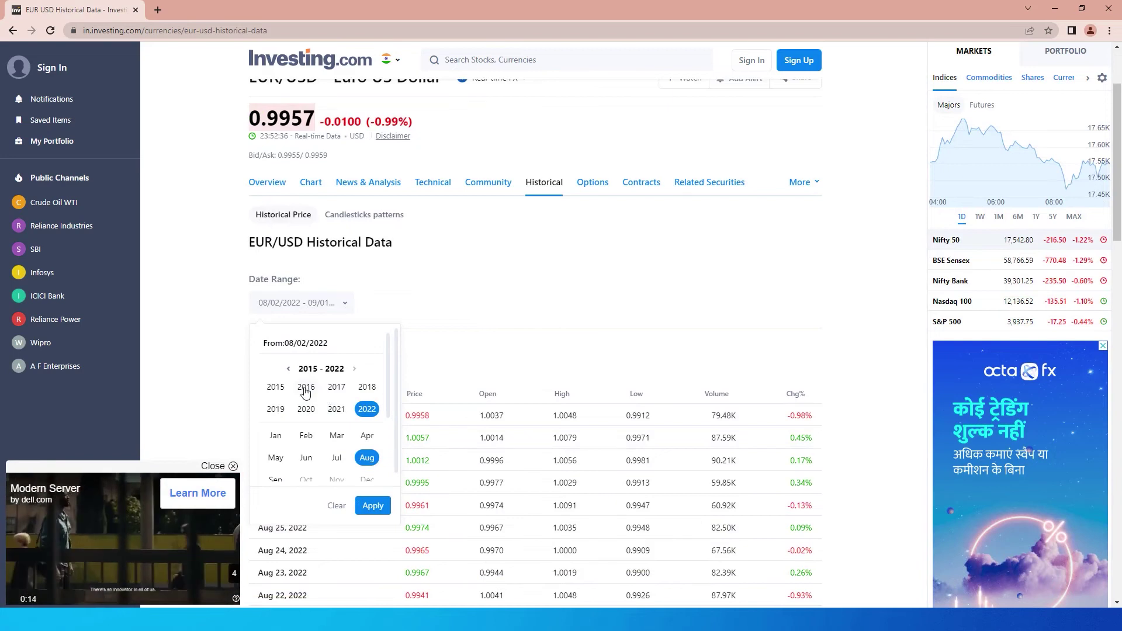
pyautogui.click(288, 369)
pyautogui.click(288, 369)
pyautogui.click(288, 368)
pyautogui.click(288, 369)
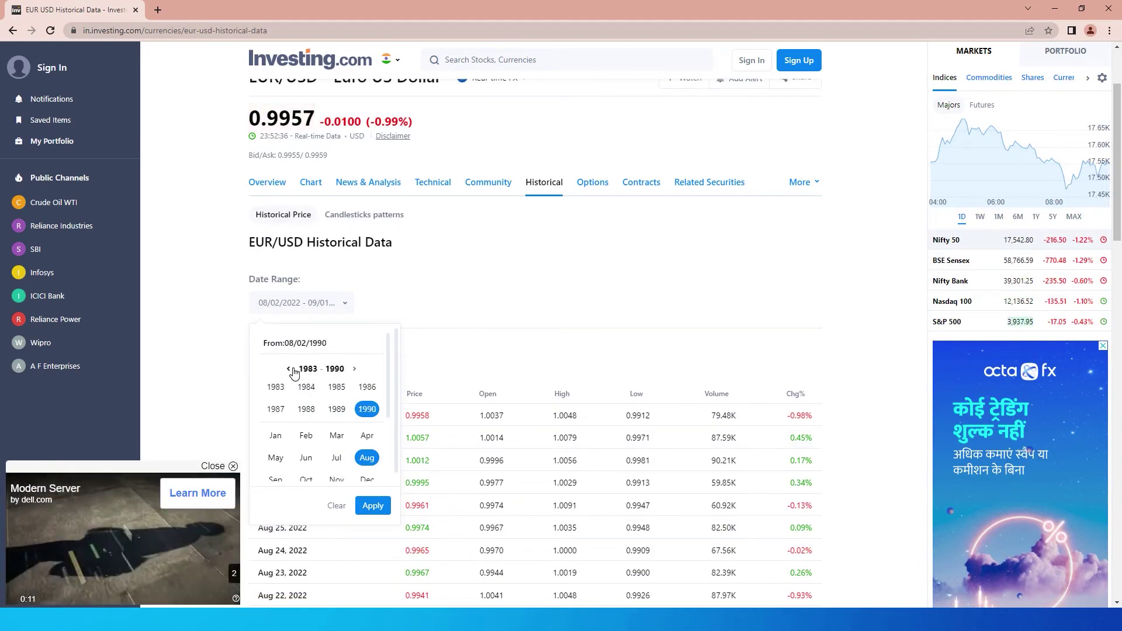
pyautogui.click(288, 369)
pyautogui.click(288, 368)
pyautogui.click(355, 369)
pyautogui.click(355, 369)
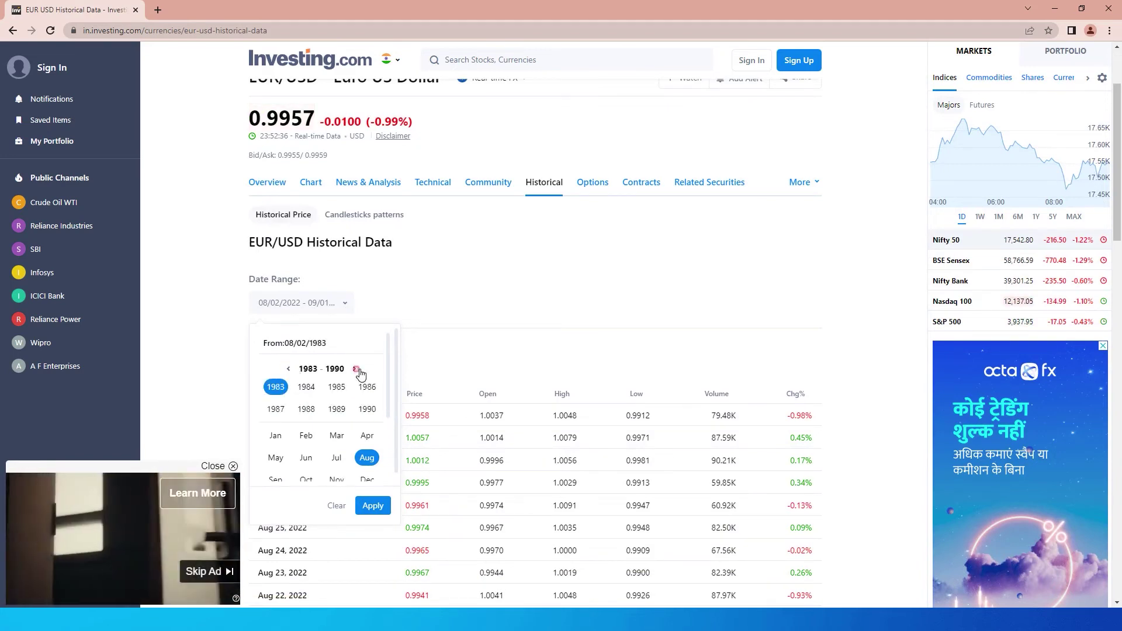
pyautogui.click(355, 369)
pyautogui.click(355, 368)
pyautogui.click(355, 369)
pyautogui.scroll(-2, 392, 444)
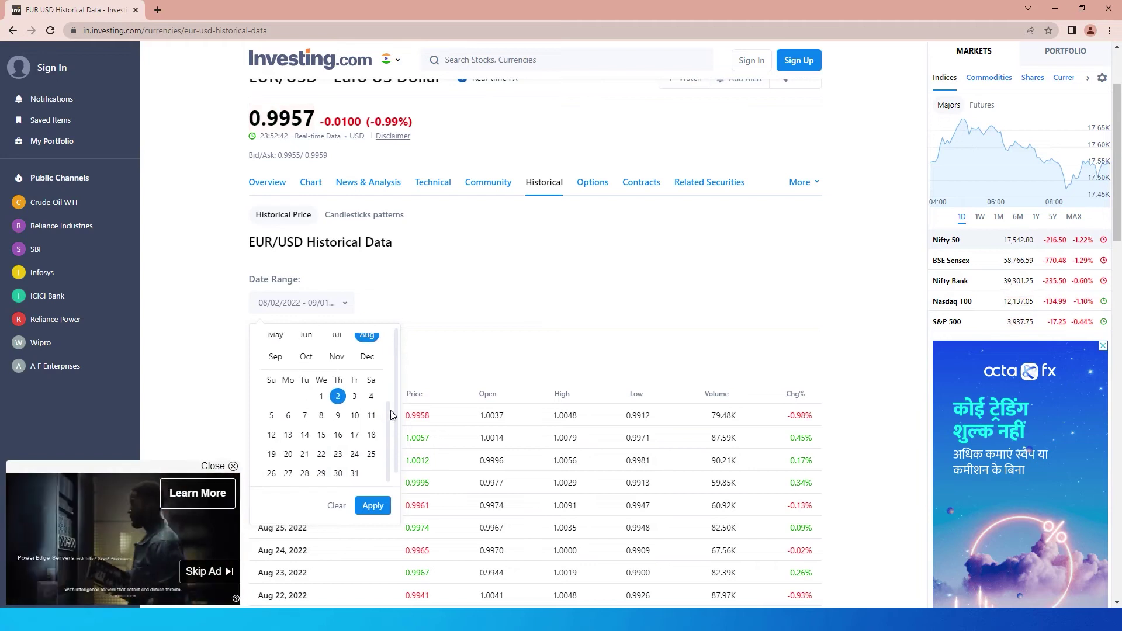
pyautogui.scroll(2, 338, 433)
pyautogui.click(306, 409)
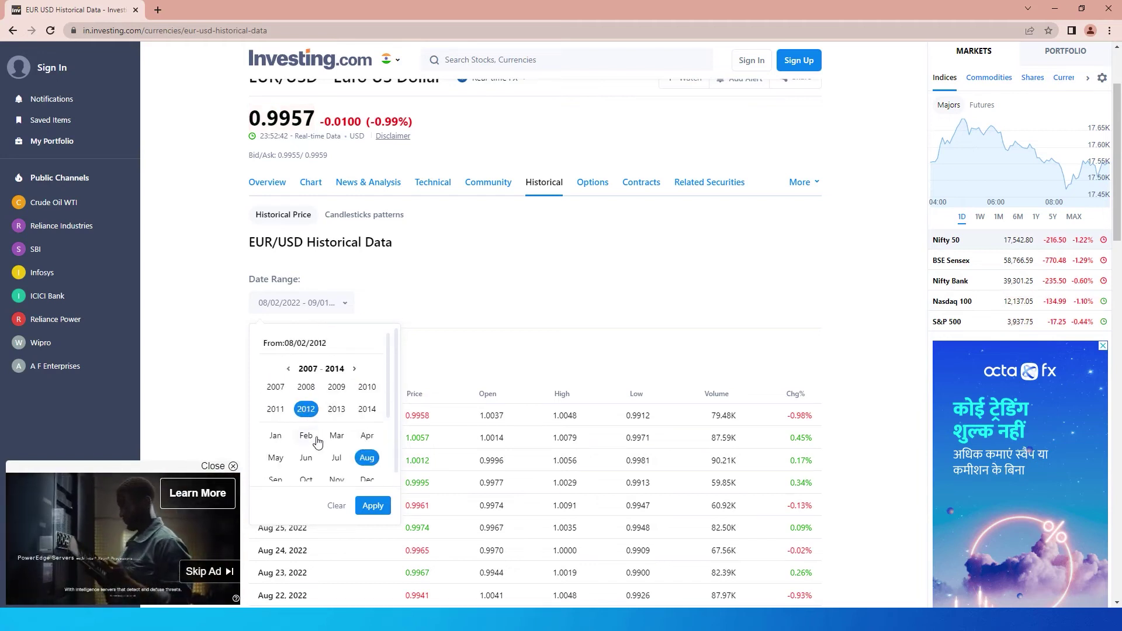
pyautogui.click(276, 436)
pyautogui.click(373, 505)
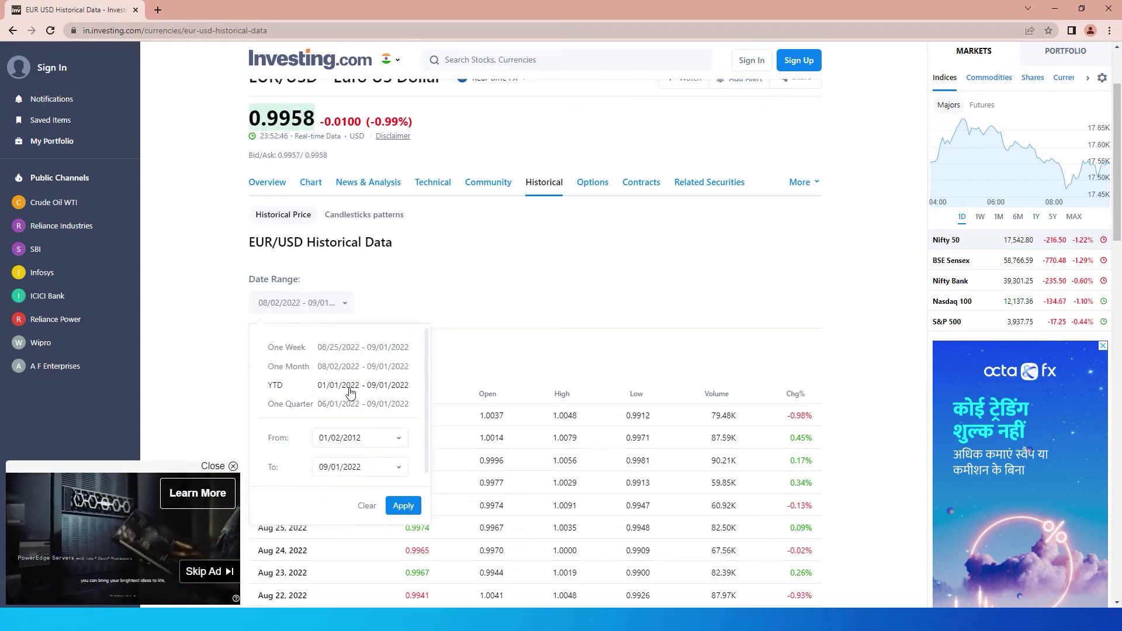
pyautogui.click(413, 510)
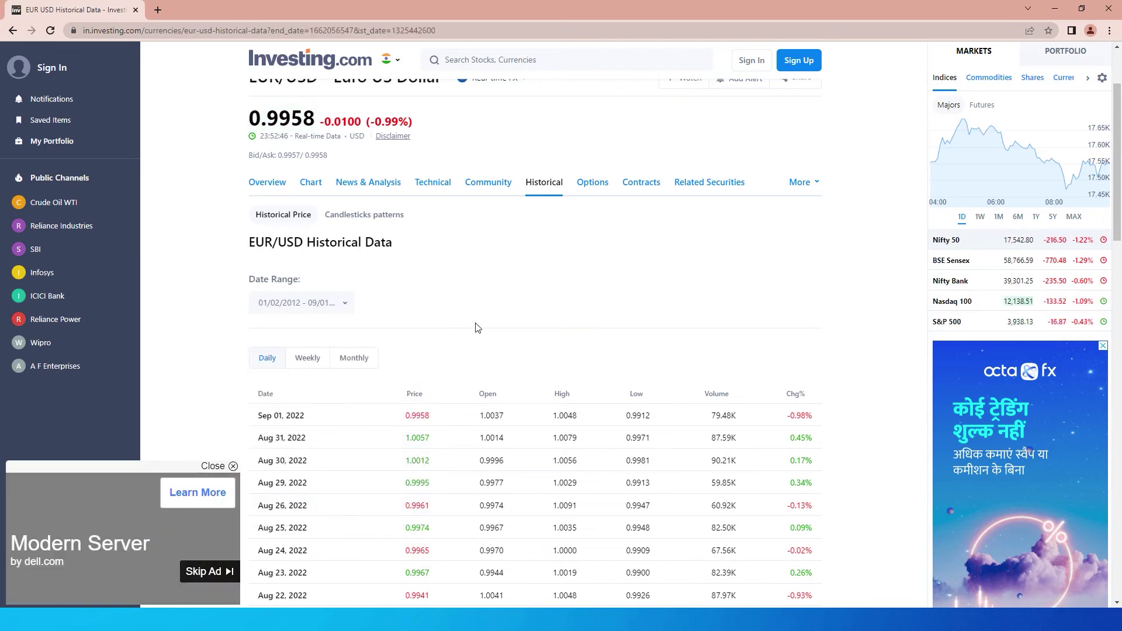
# Step: Switch the price table to weekly, then back to daily
pyautogui.scroll(-4, 647, 338)
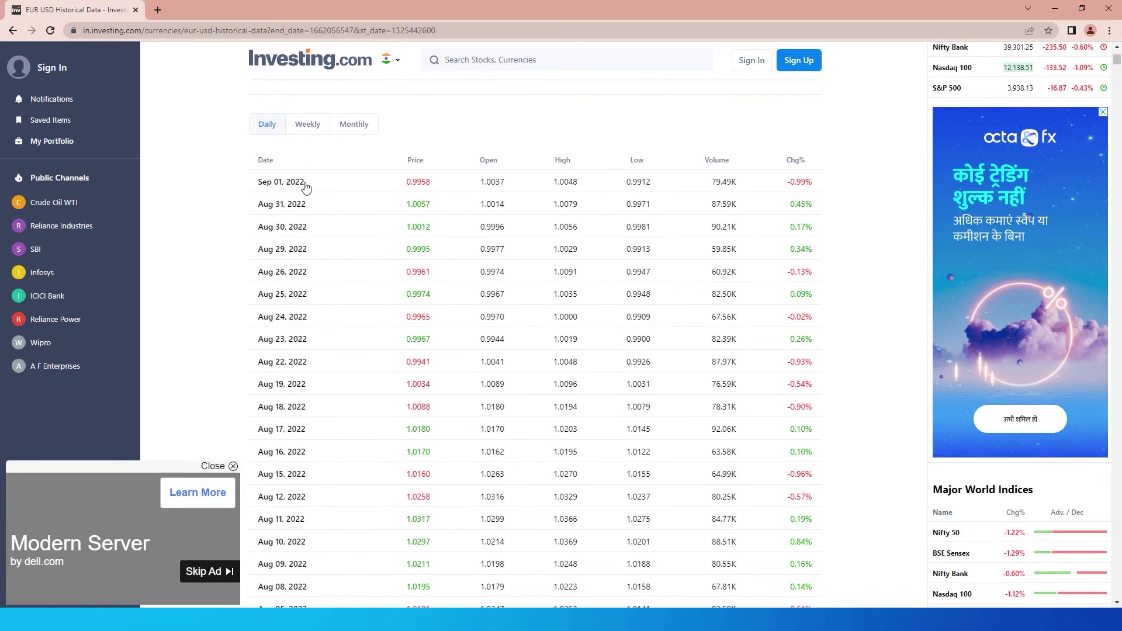
pyautogui.scroll(1, 360, 234)
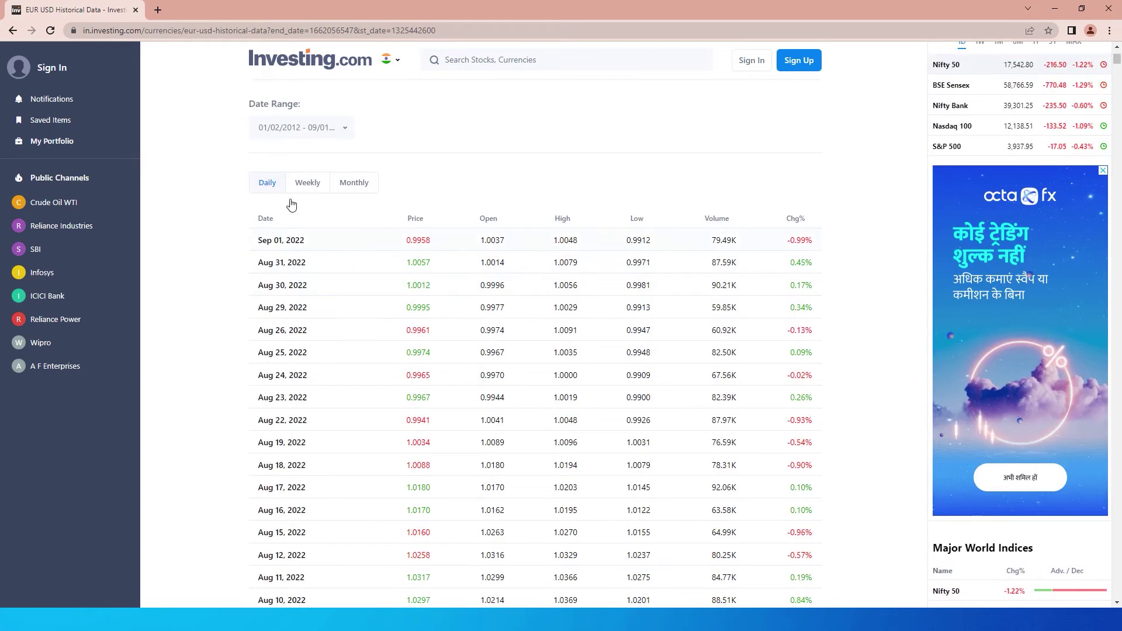
pyautogui.click(308, 182)
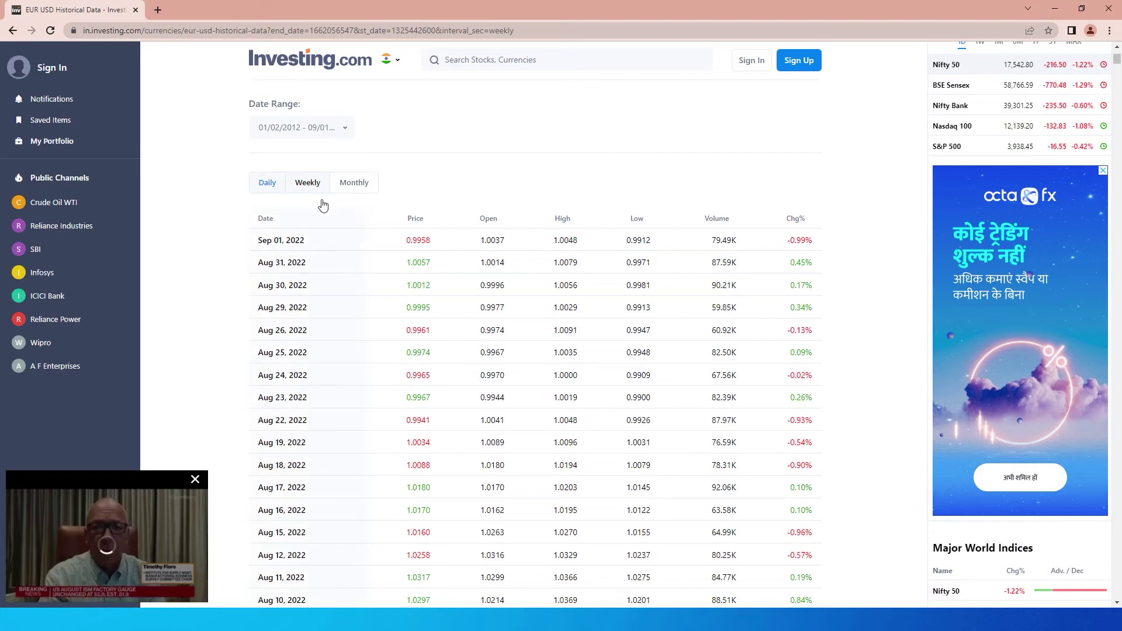
pyautogui.click(274, 190)
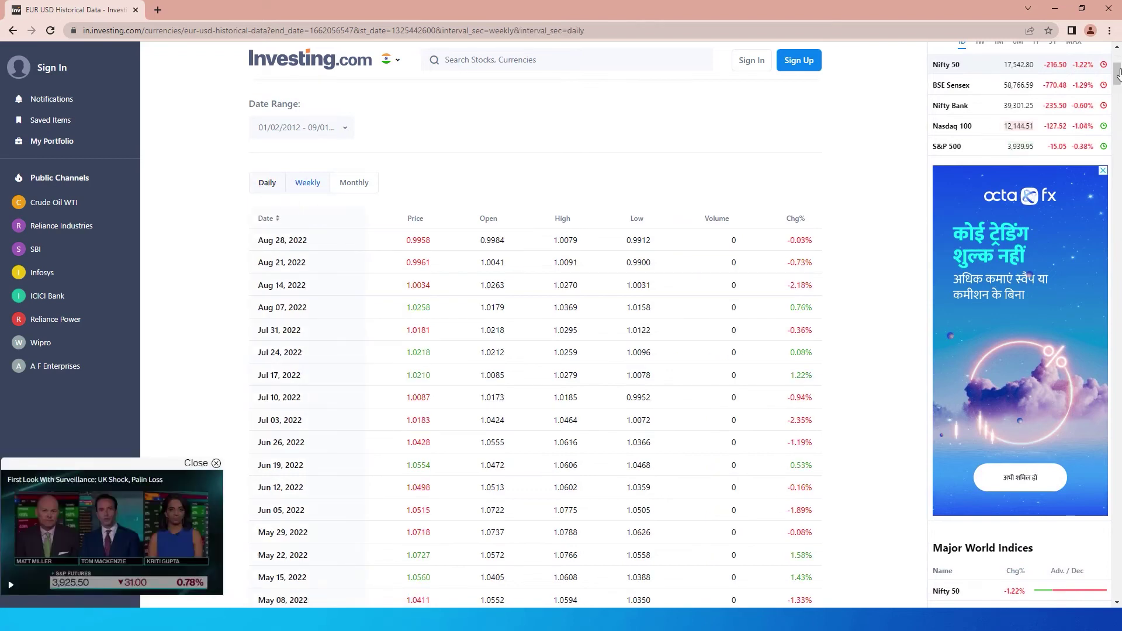
# Step: Select rows Sep 01 to Aug 16, then grab the page URL and go to Excel
pyautogui.moveTo(1118, 59)
pyautogui.mouseDown()
pyautogui.moveTo(1114, 442)
pyautogui.moveTo(1120, 55)
pyautogui.moveTo(1119, 76)
pyautogui.moveTo(1120, 66)
pyautogui.mouseUp()
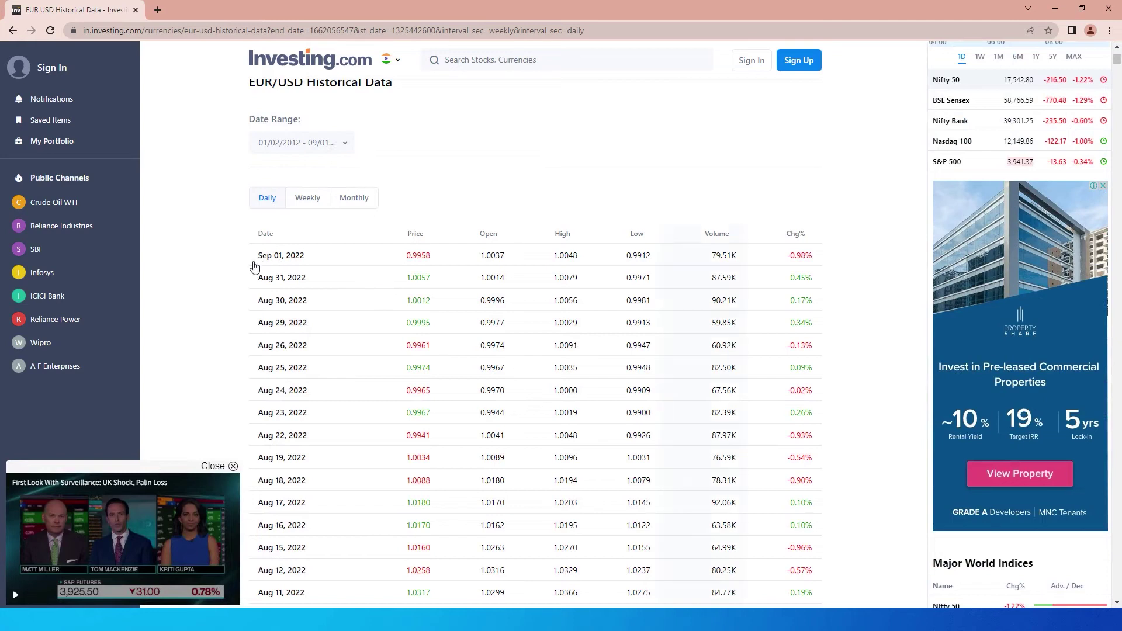
pyautogui.moveTo(253, 267); pyautogui.dragTo(807, 525)
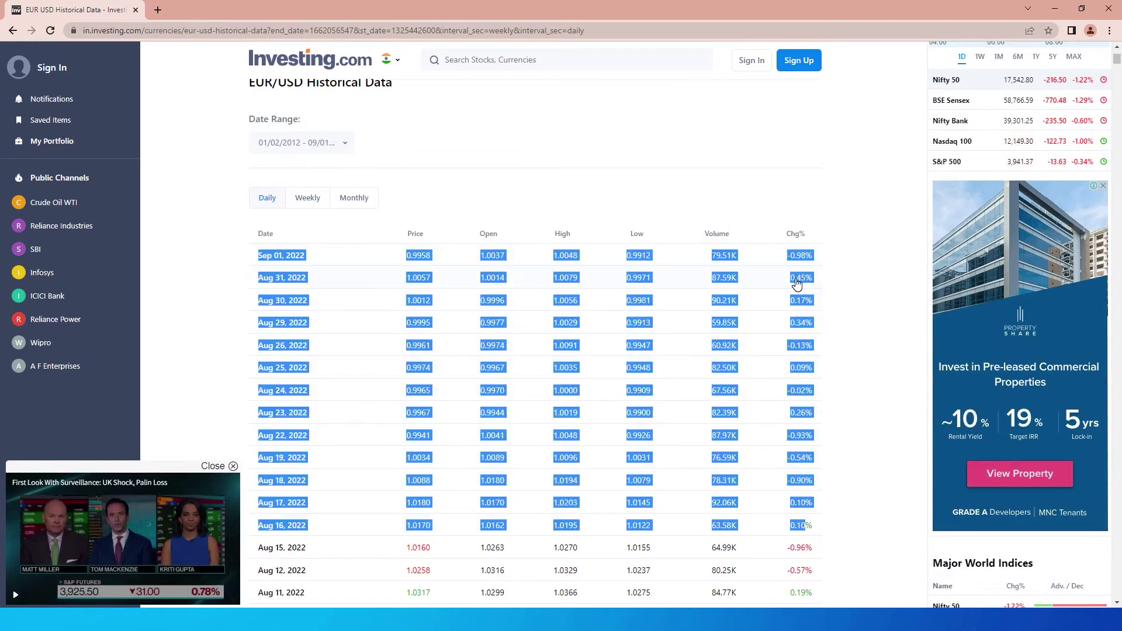
pyautogui.click(234, 467)
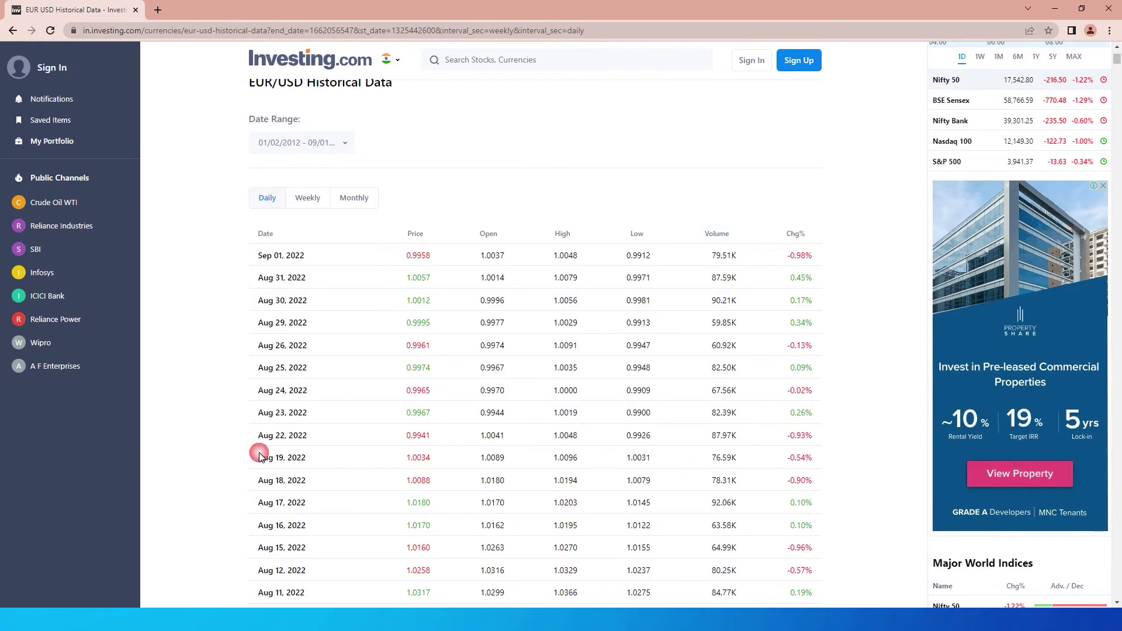
pyautogui.click(617, 36)
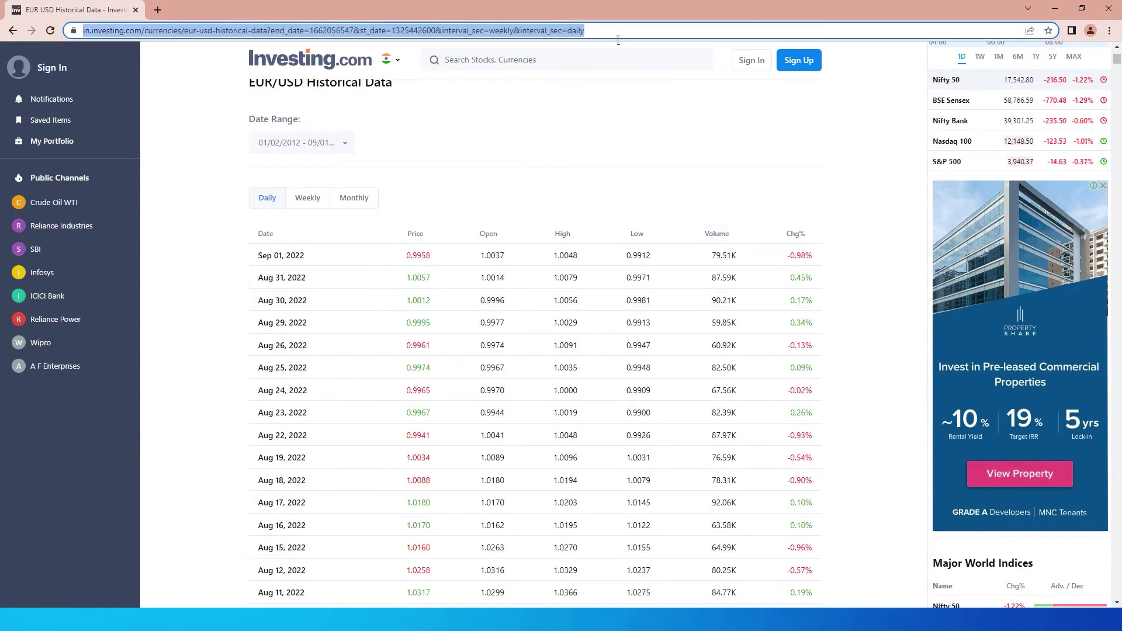
pyautogui.hotkey('alt', 'Tab')
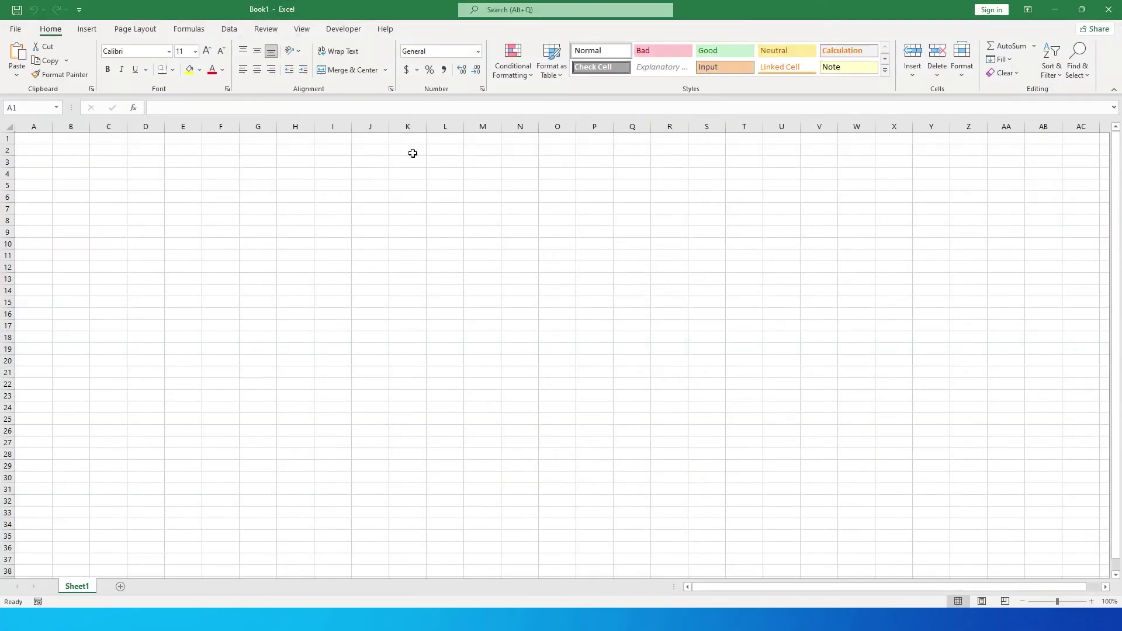
# Step: Run Data > From Web with the pasted EUR/USD historical URL and preview Document
pyautogui.click(231, 31)
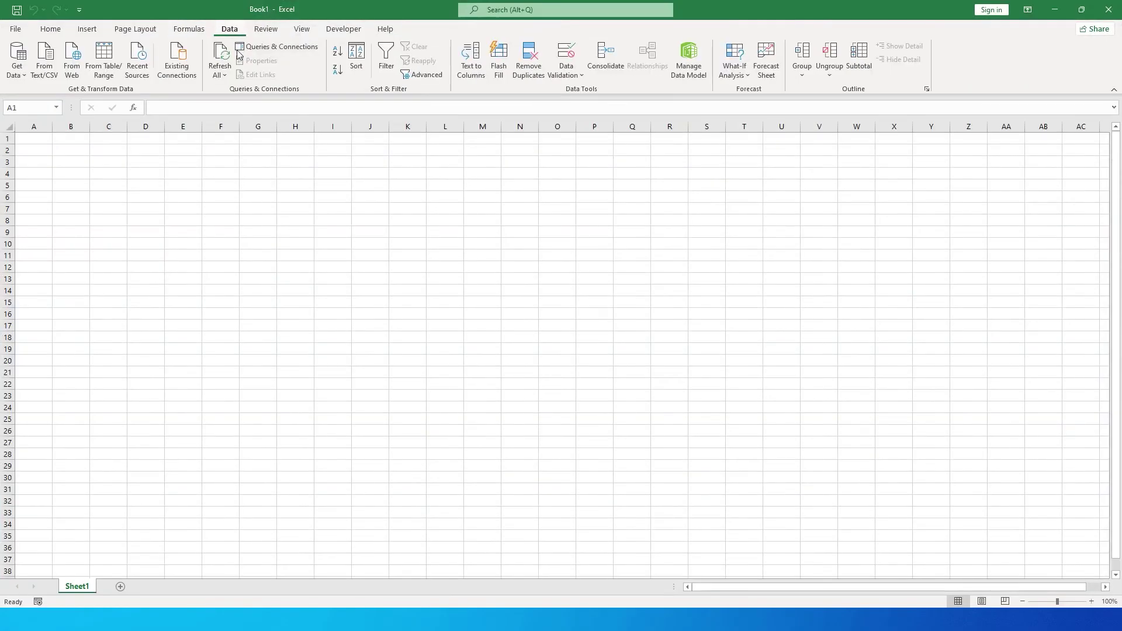
pyautogui.click(83, 81)
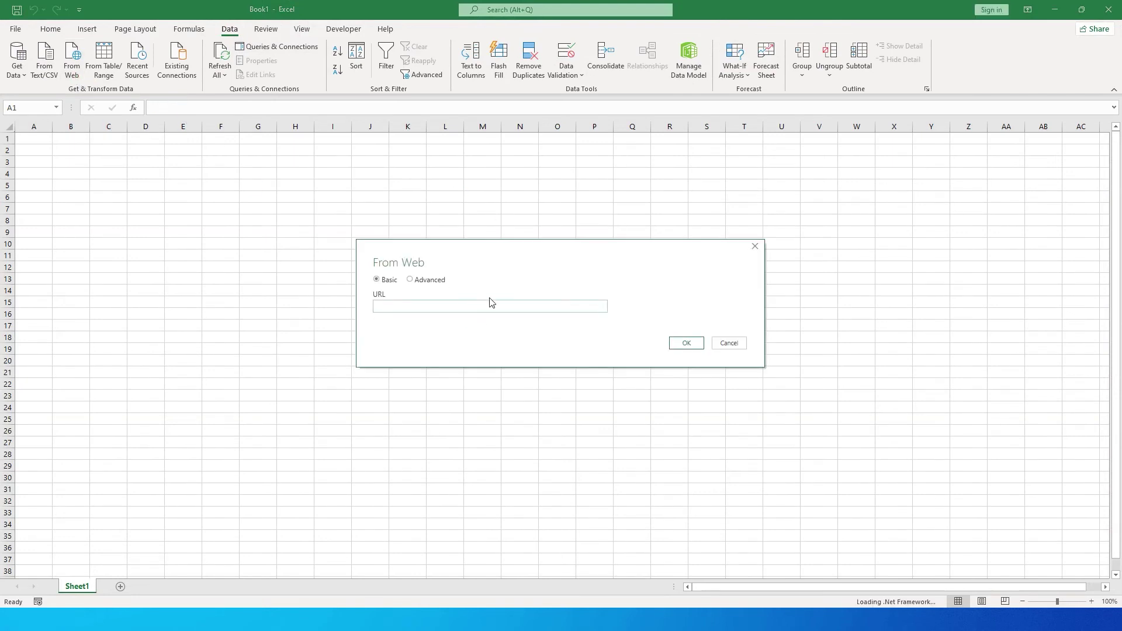
pyautogui.hotkey('ctrl', 'v')
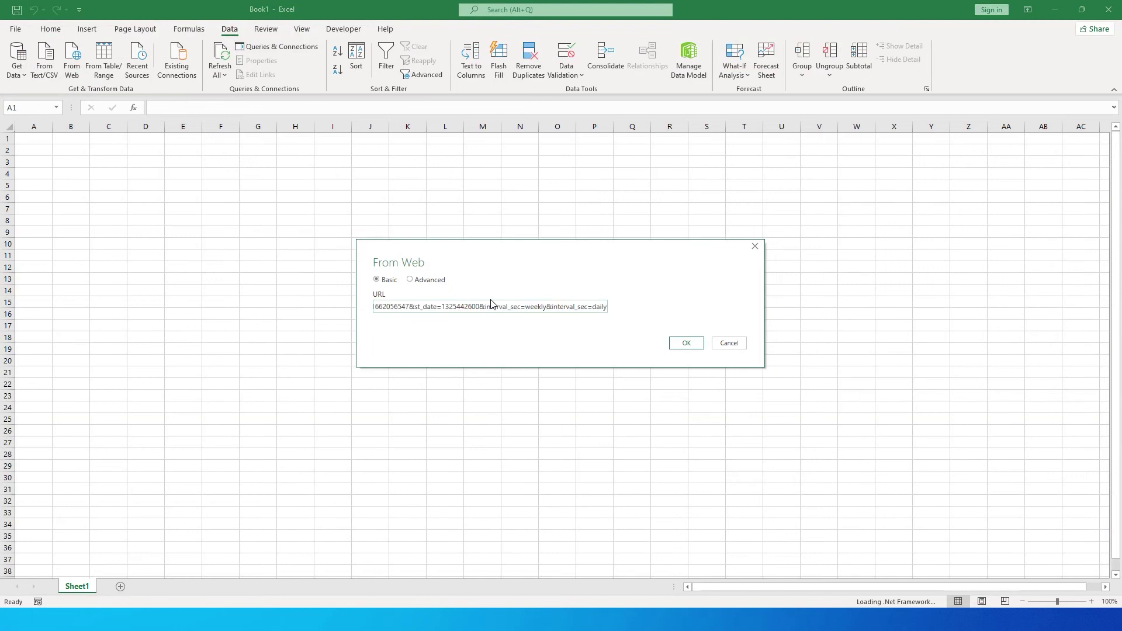
pyautogui.click(684, 345)
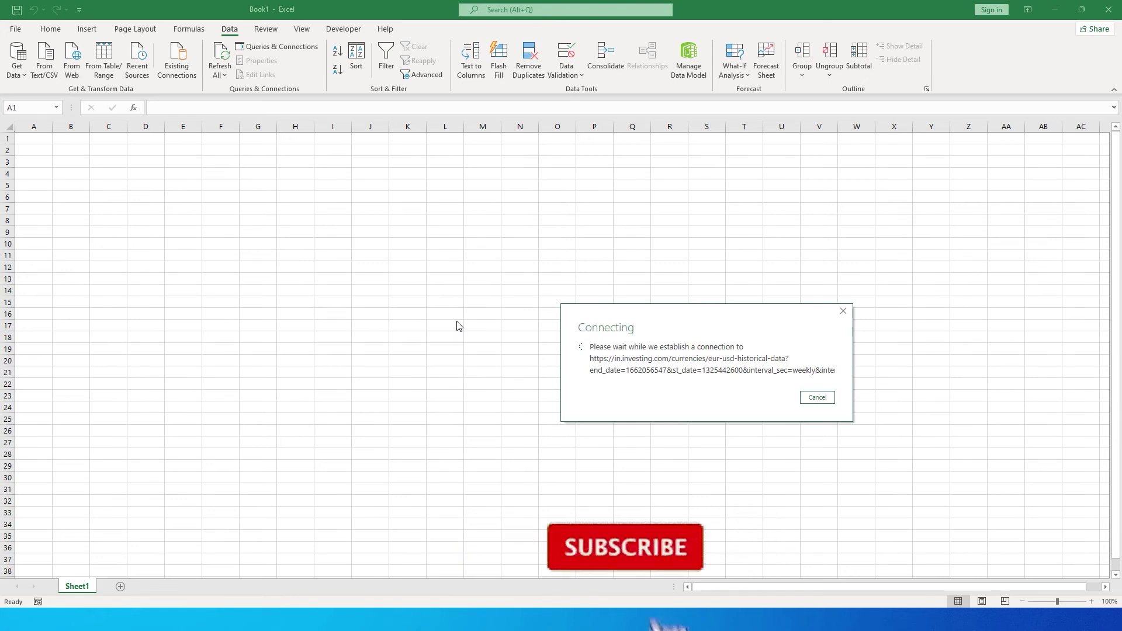
pyautogui.click(369, 214)
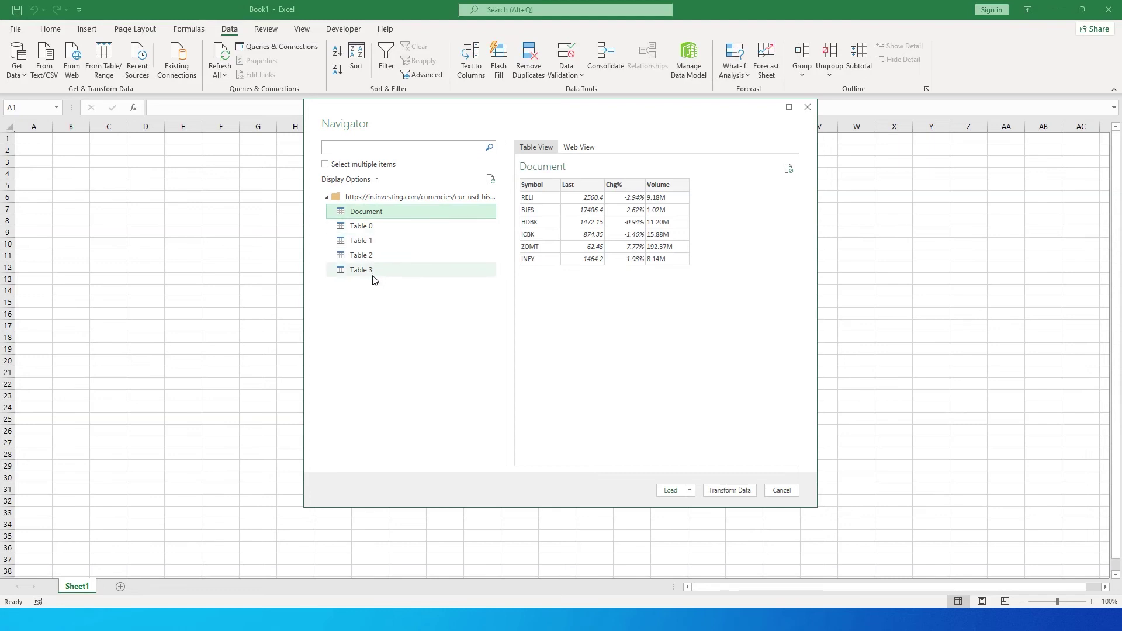
# Step: Preview Table 0, then Table 1 with the daily EUR/USD prices, in the Navigator
pyautogui.click(368, 228)
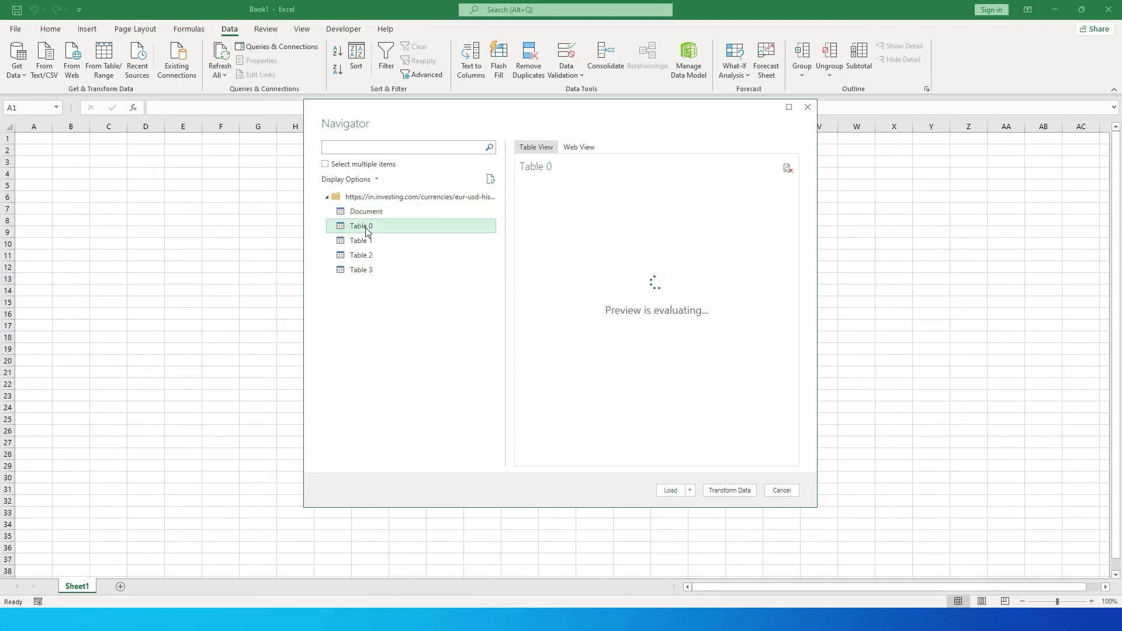
pyautogui.click(375, 240)
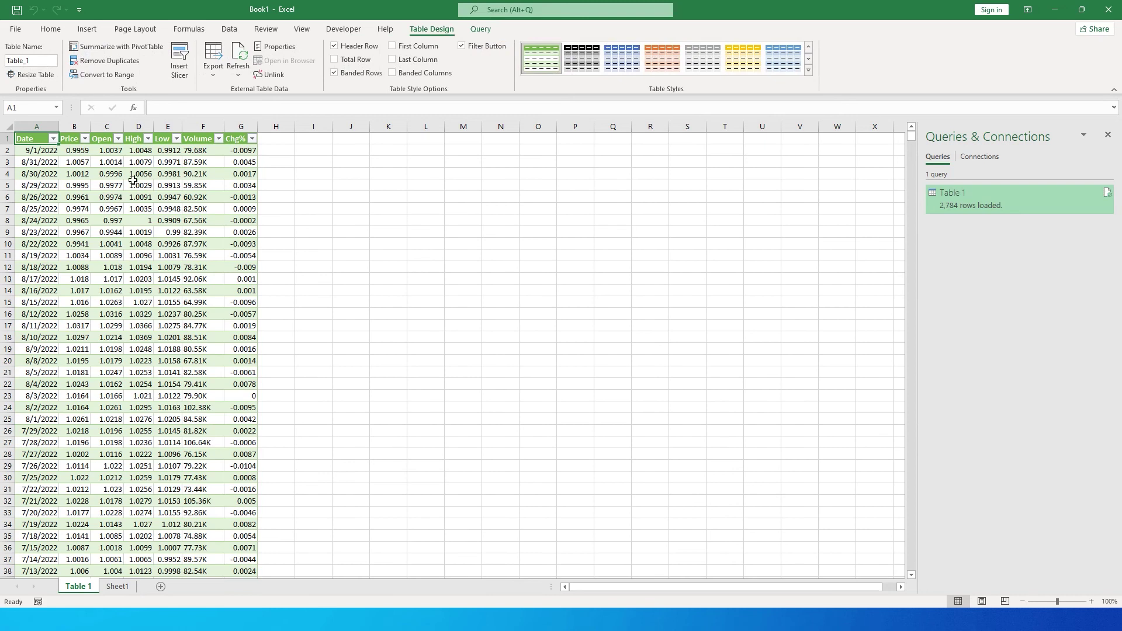
# Step: Inspect the Date and Price filter dropdowns and close them without changes
pyautogui.click(81, 187)
pyautogui.hotkey('ctrl', 'Home')
pyautogui.hotkey('alt', 'Down')
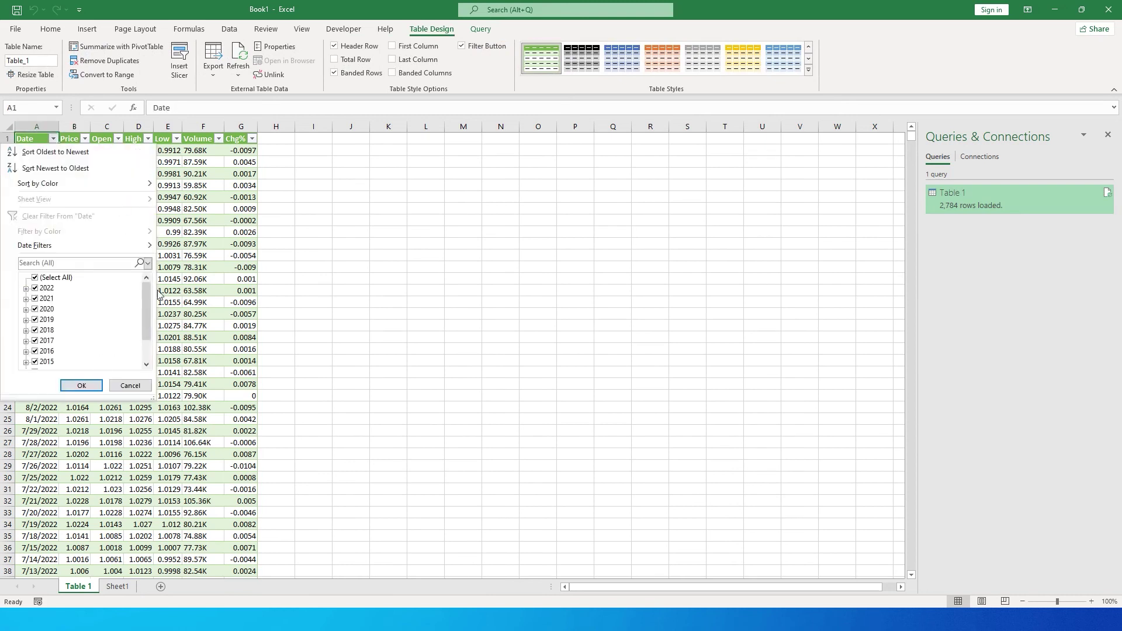
pyautogui.scroll(-1, 138, 313)
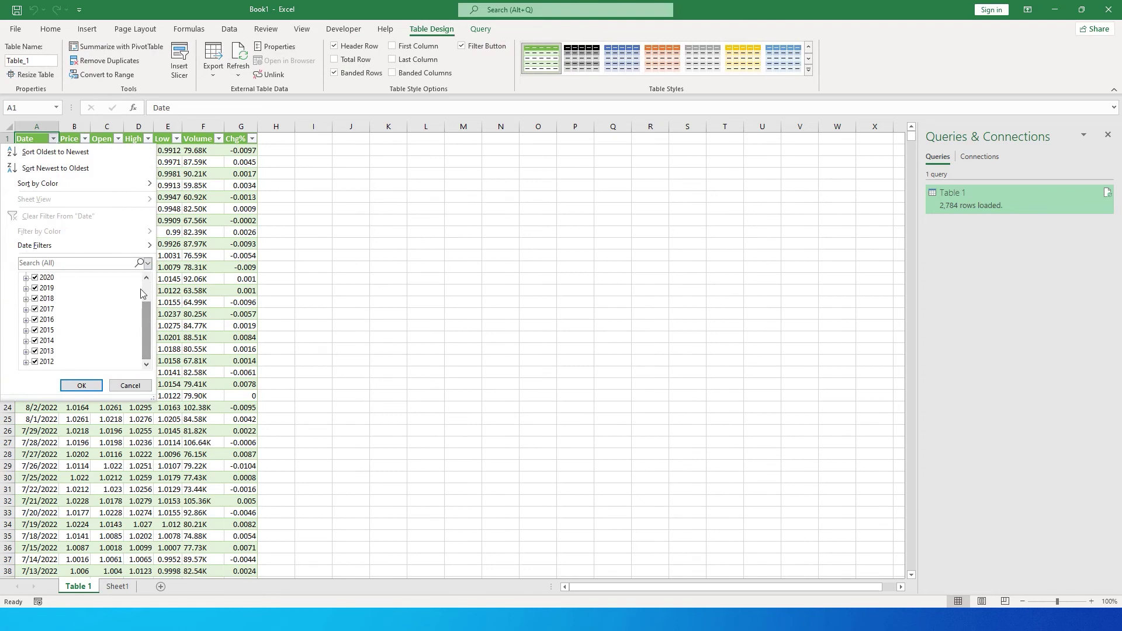
pyautogui.click(85, 139)
pyautogui.click(85, 138)
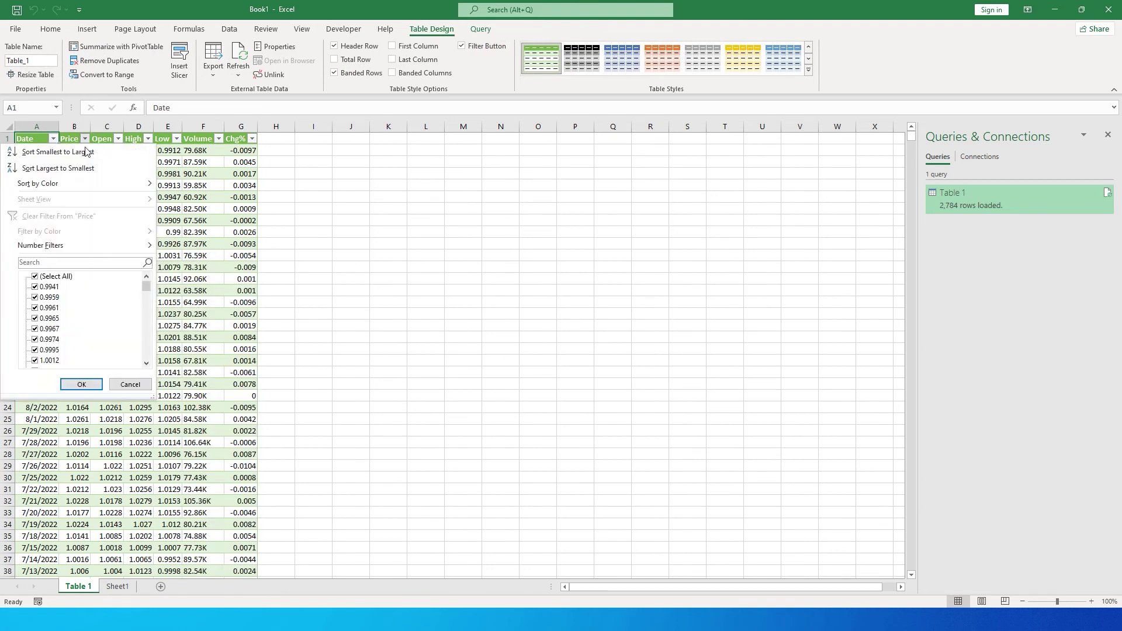
pyautogui.click(203, 169)
pyautogui.scroll(-1, 204, 169)
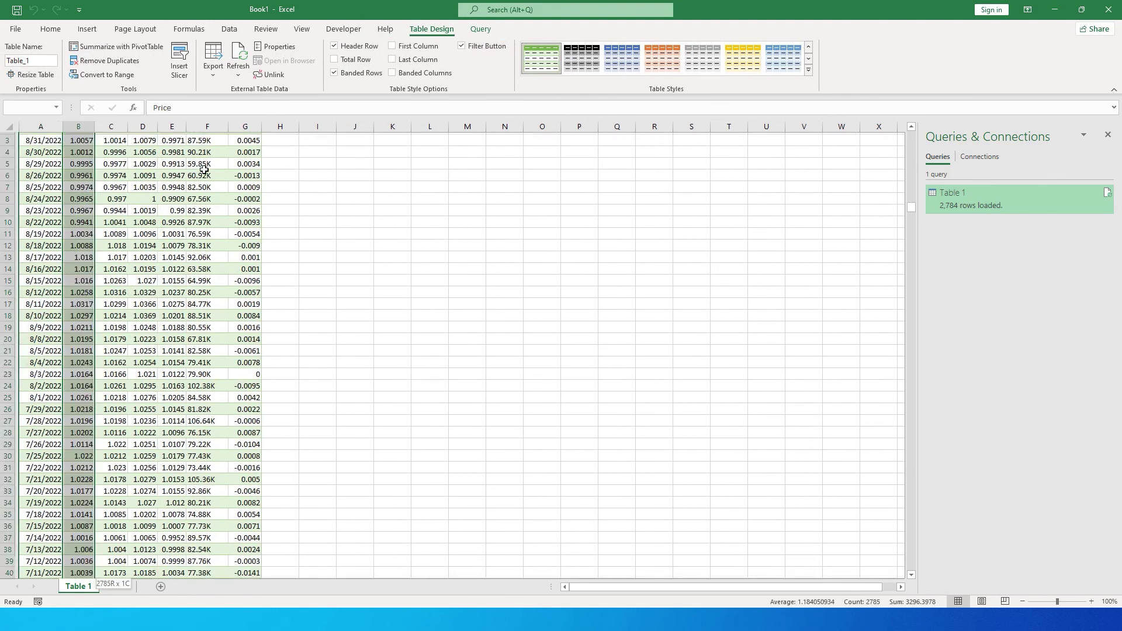
pyautogui.scroll(1, 203, 169)
# Step: Select the Price column, return to the Date header, and switch to Power BI Desktop
pyautogui.press('Right')
pyautogui.press('Left')
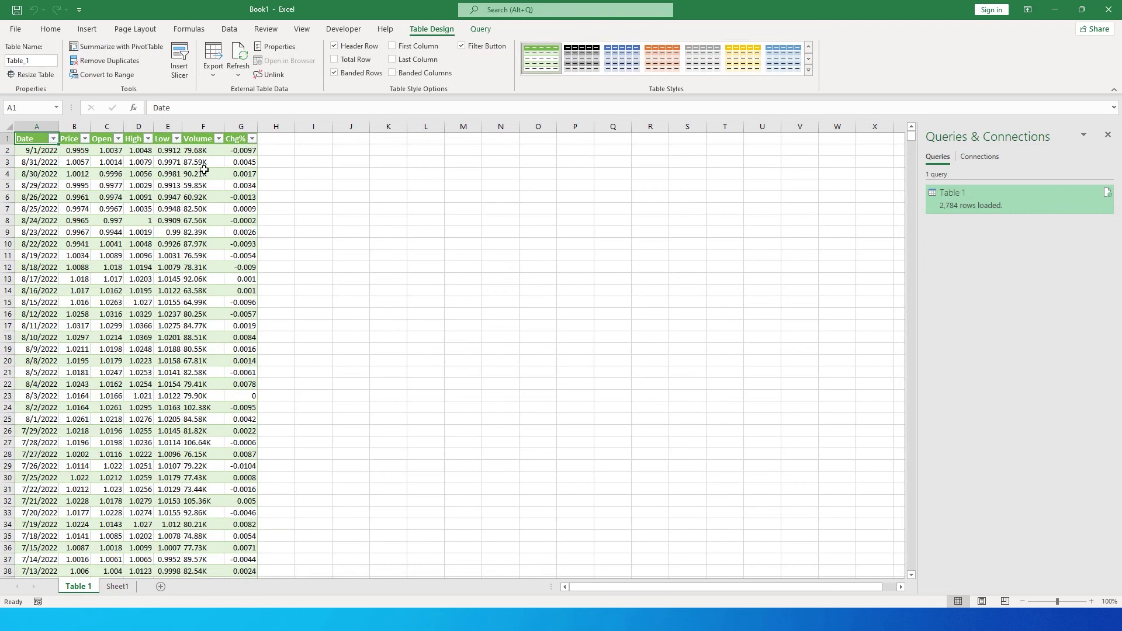
pyautogui.hotkey('alt', 'Tab')
# Step: Connect Get data > Web to the pasted EUR/USD historical URL with Anonymous access
pyautogui.click(120, 78)
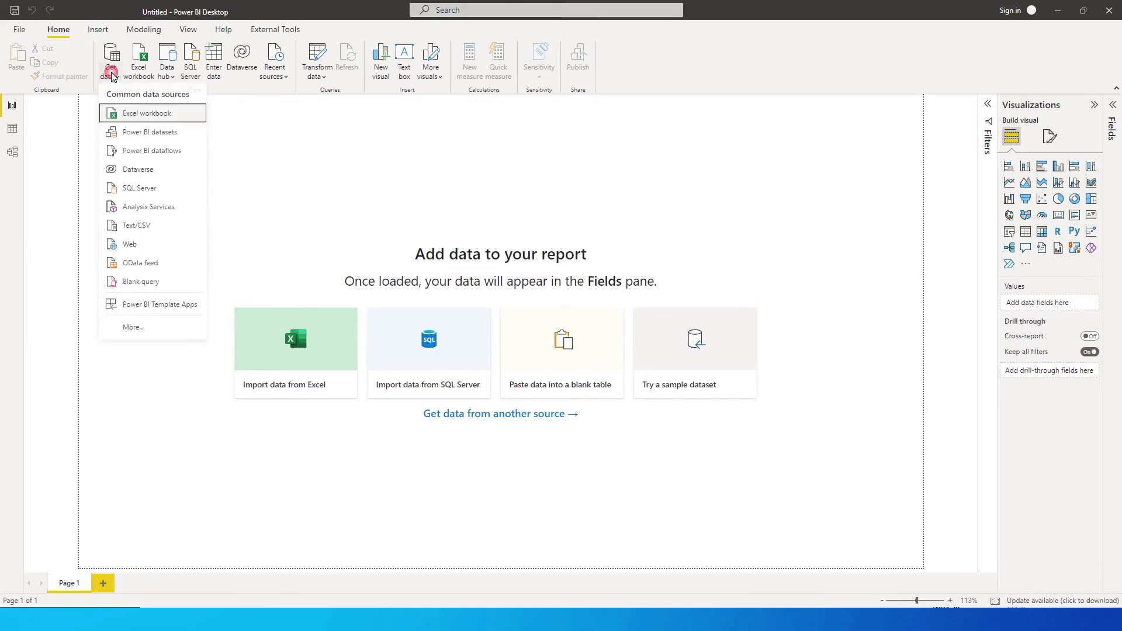
pyautogui.click(153, 244)
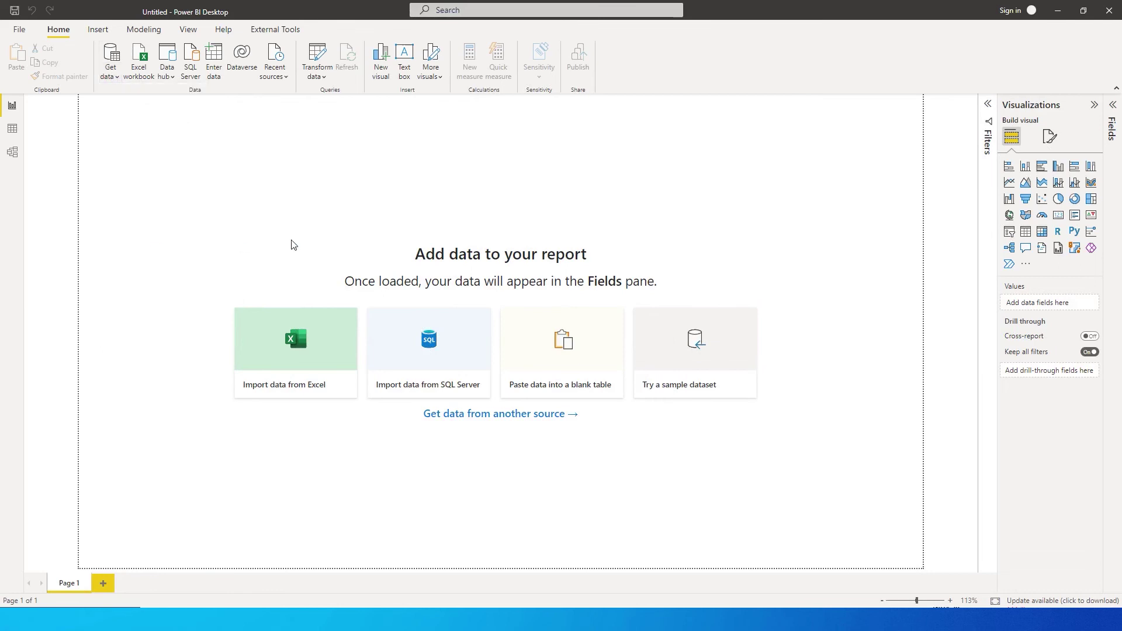
pyautogui.hotkey('ctrl', 'v')
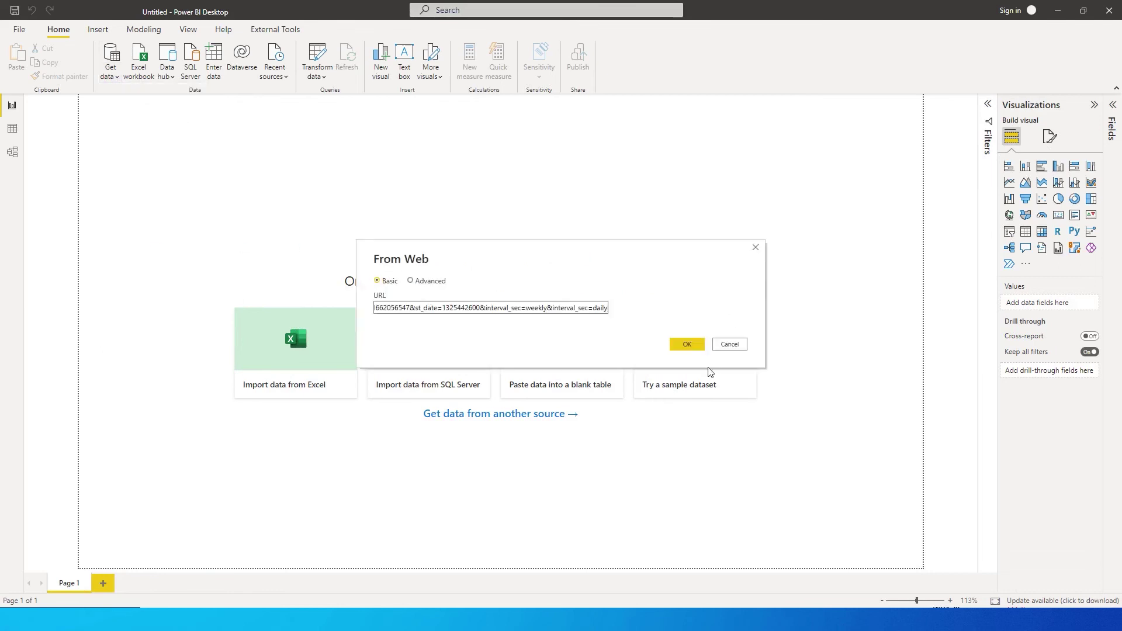
pyautogui.click(687, 346)
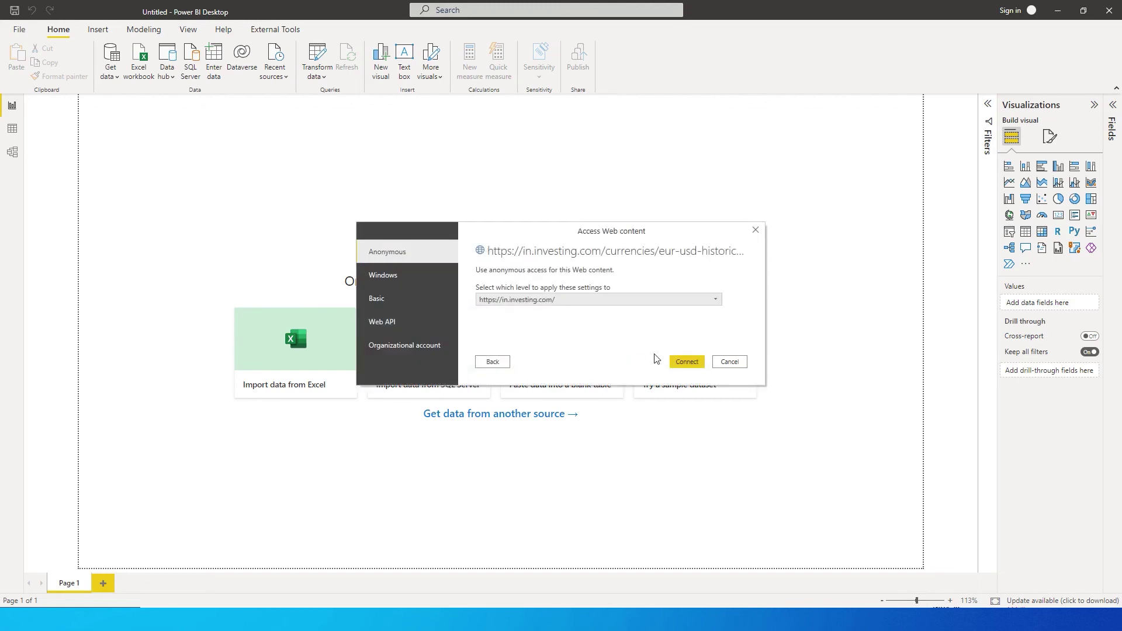
pyautogui.click(688, 365)
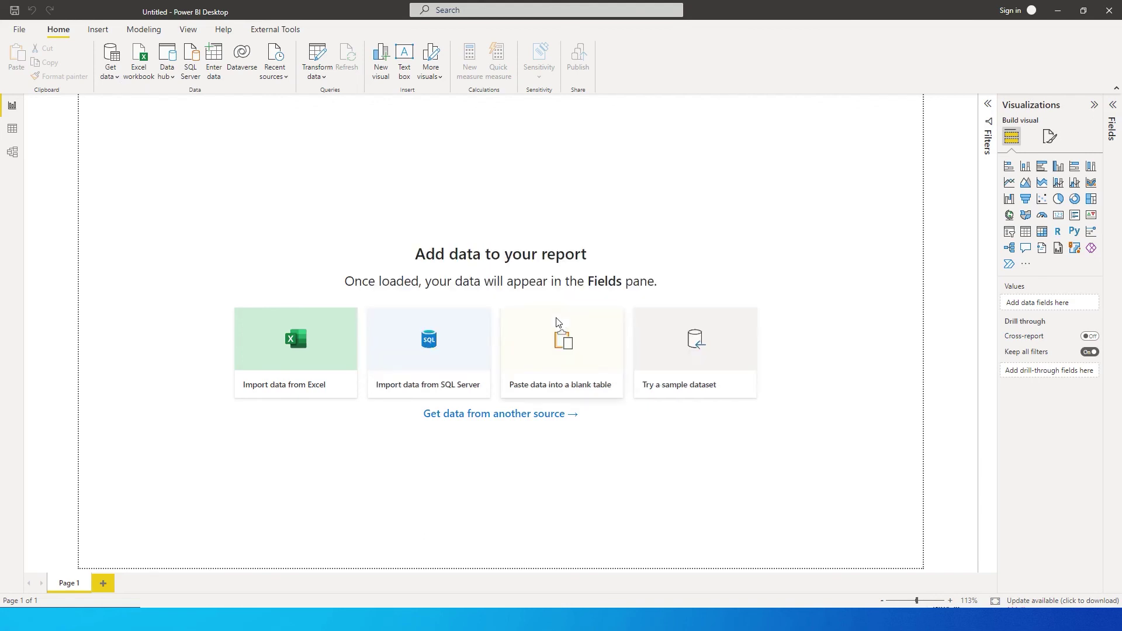
# Step: Preview Table 3 and Table 1, tick Table 1, load it, and open Data view
pyautogui.click(377, 226)
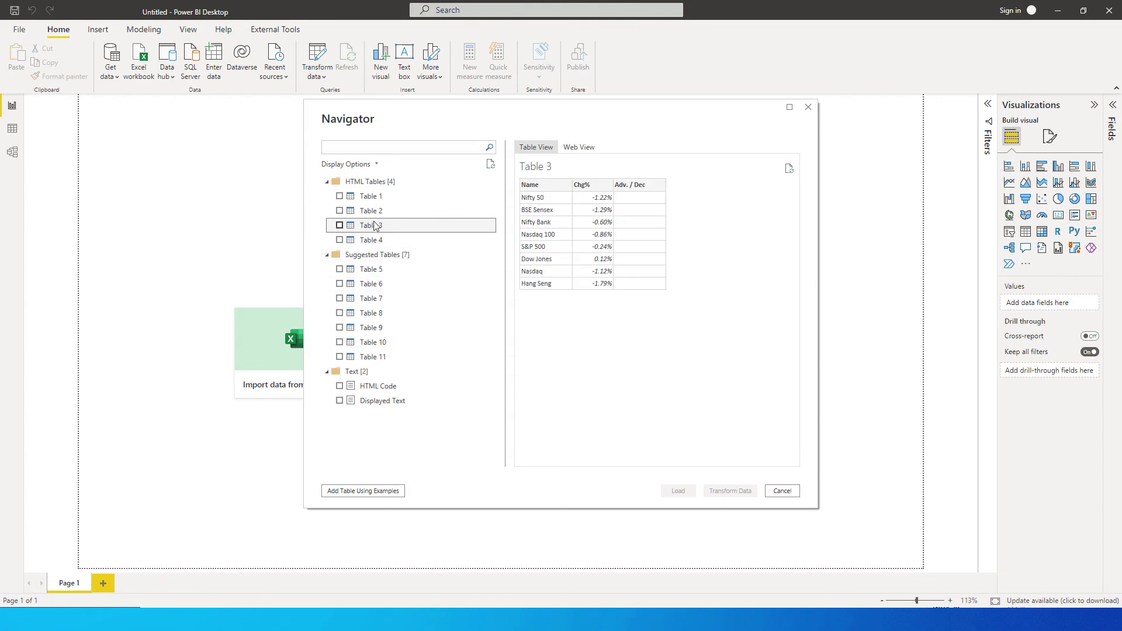
pyautogui.click(373, 197)
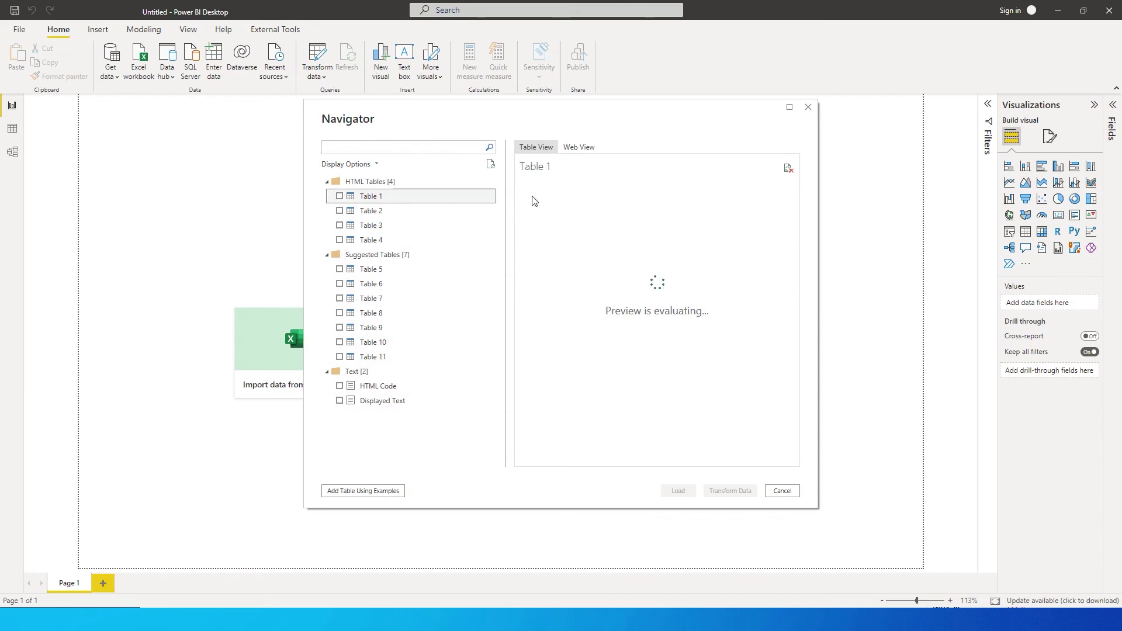
pyautogui.click(340, 197)
pyautogui.click(677, 491)
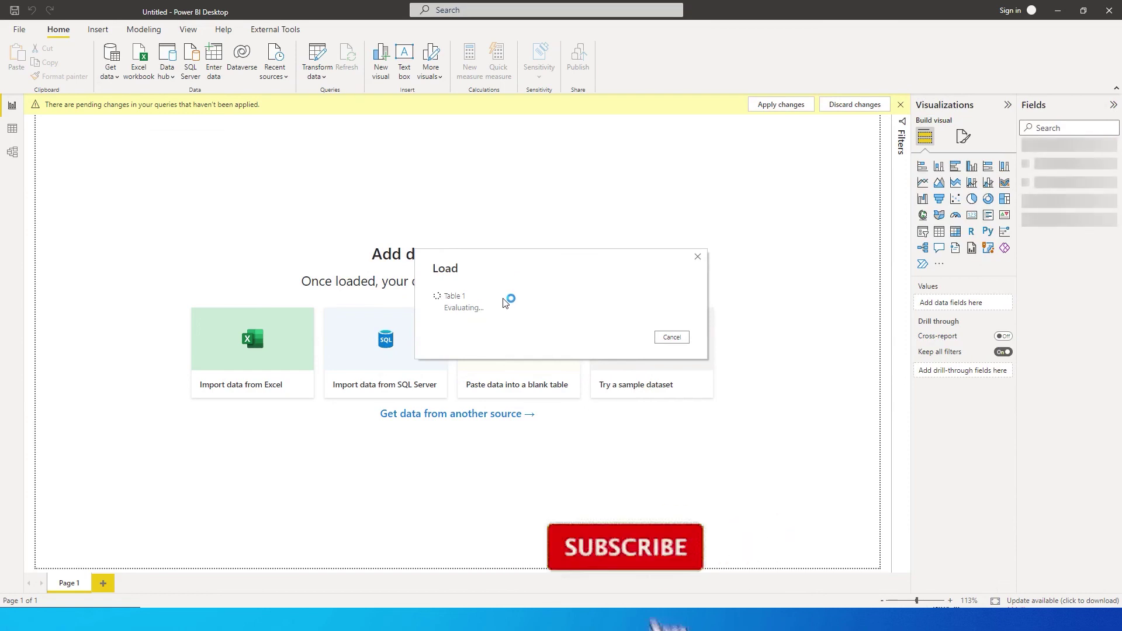
pyautogui.click(11, 128)
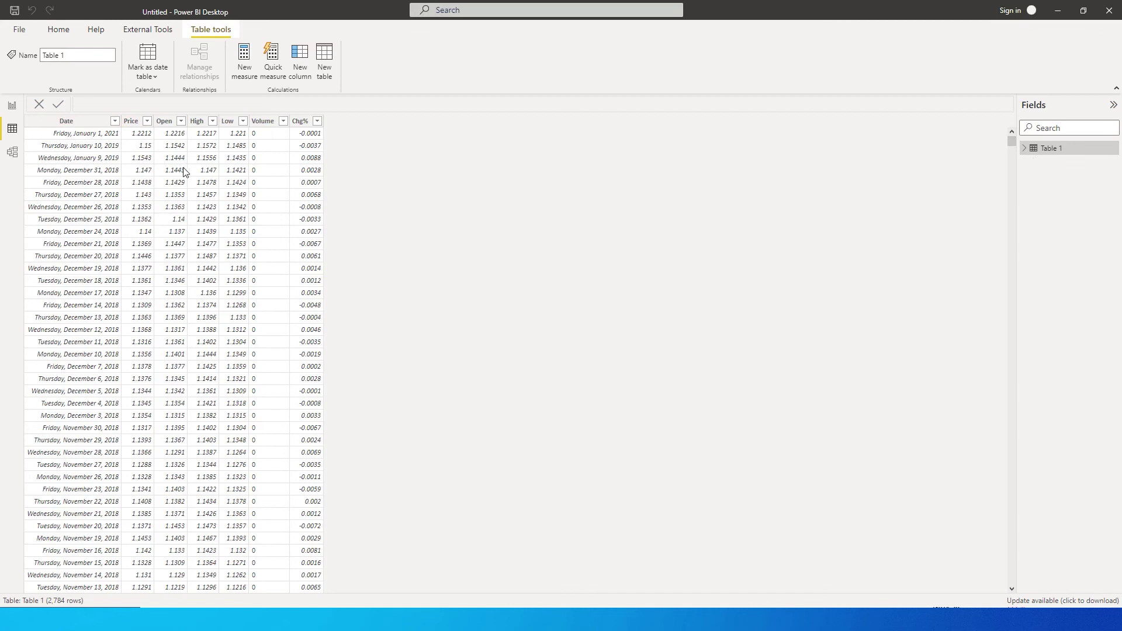
# Step: Scroll through Table 1's 2,784 daily EUR/USD rows in Data view
pyautogui.scroll(-1, 266, 189)
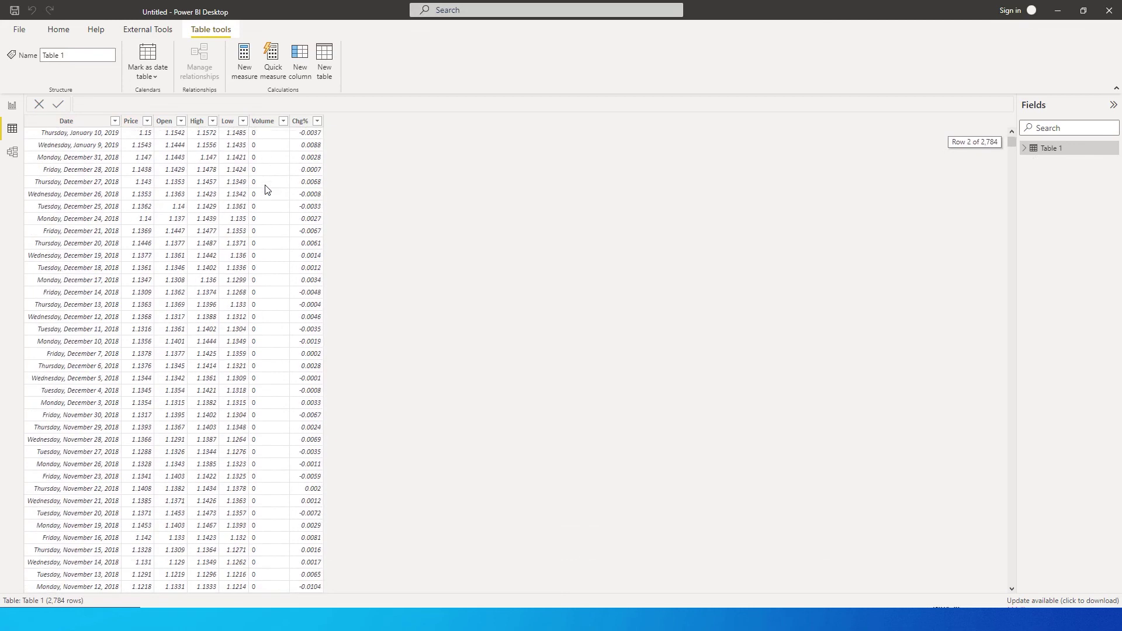
pyautogui.scroll(1, 266, 189)
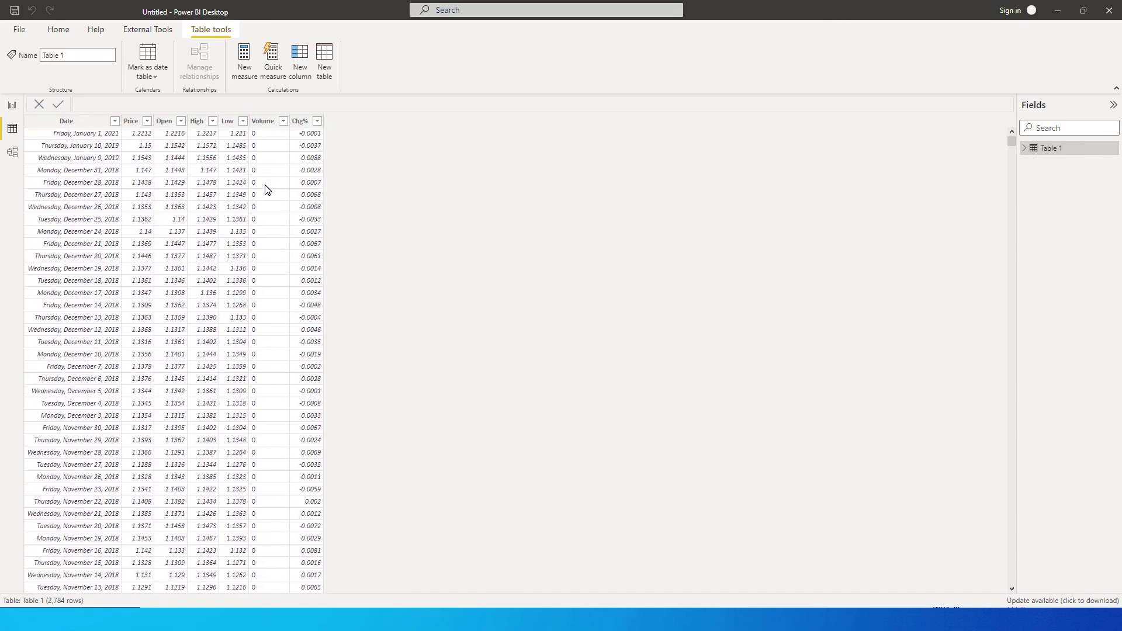